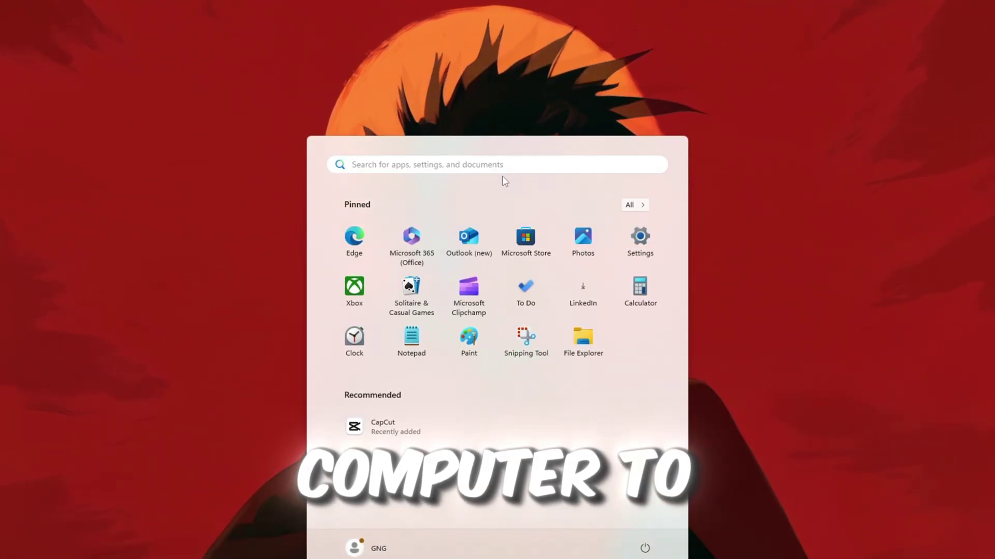
type("stora")
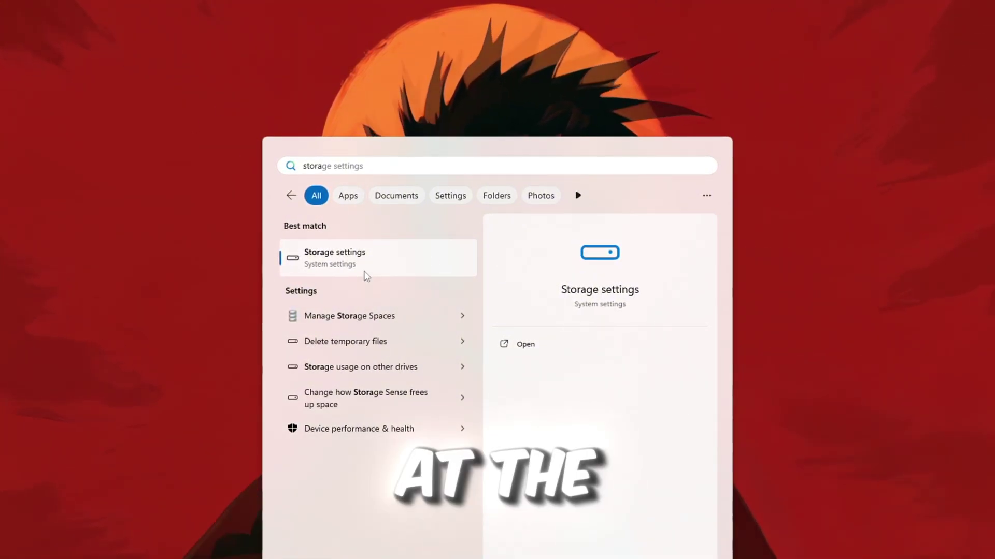
Step: Open storage settings from search and go to the Storage Sense page
key("Return")
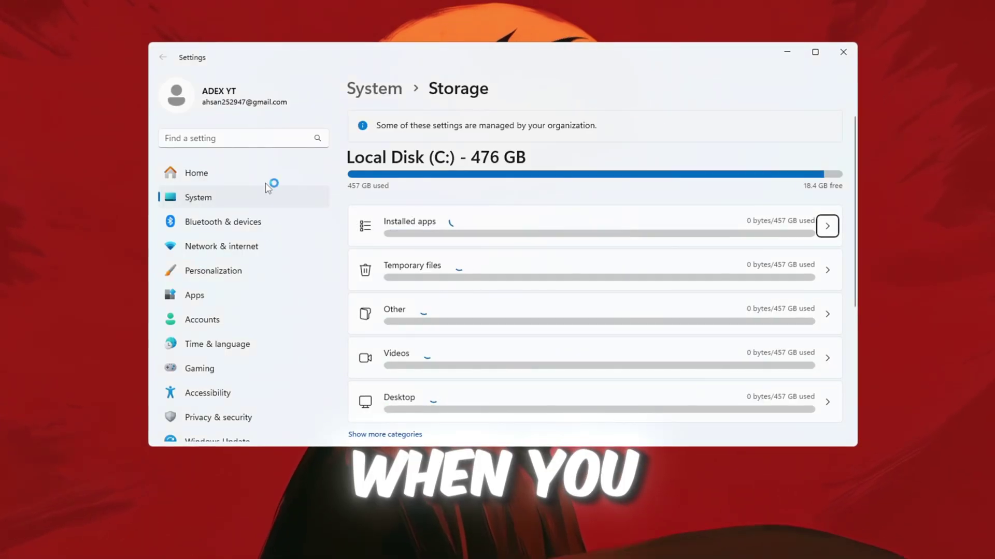
scroll(571, 272, "down", 5)
left_click(401, 285)
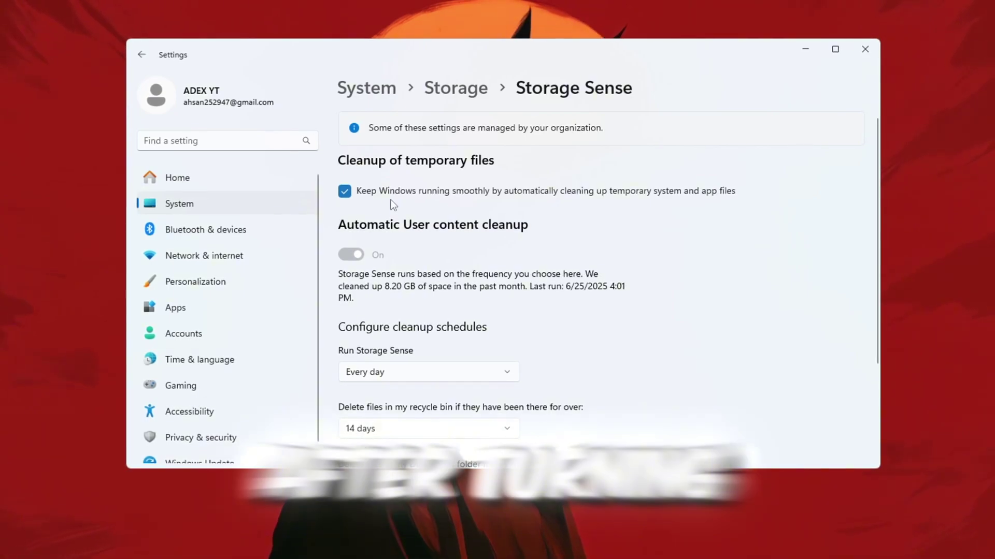
scroll(448, 199, "down", 2)
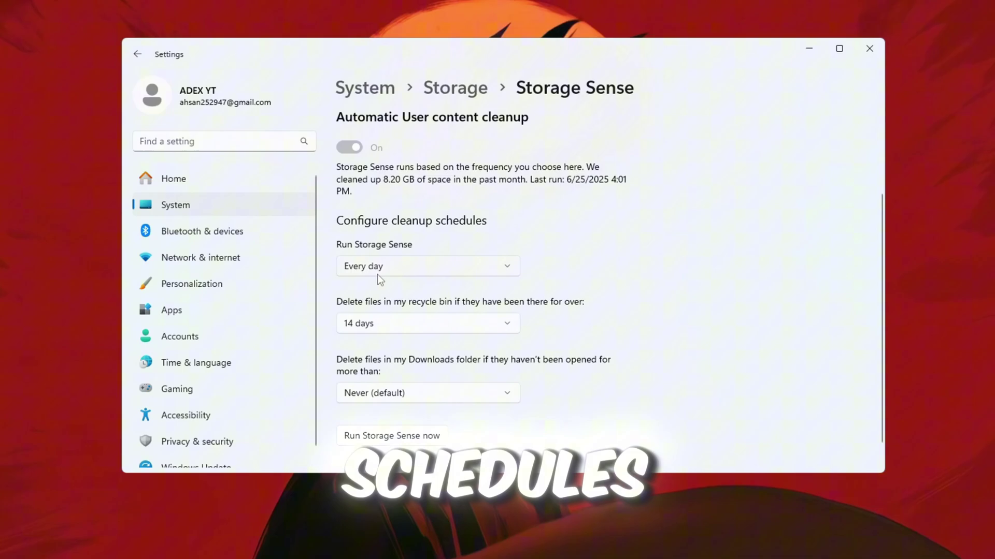
Step: Set Storage Sense to run every day, review the recycle bin period, and run cleanup now
left_click(381, 267)
left_click(377, 272)
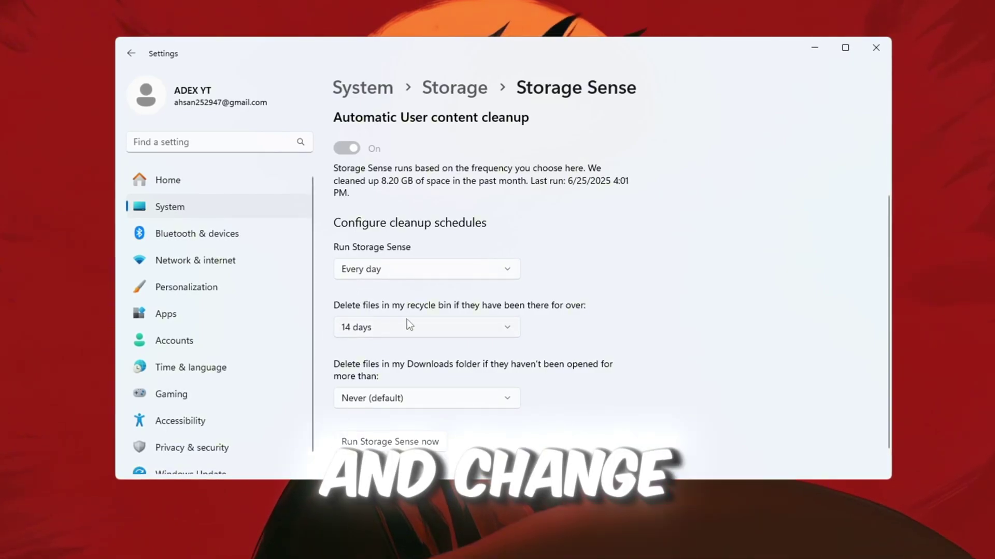
left_click(343, 329)
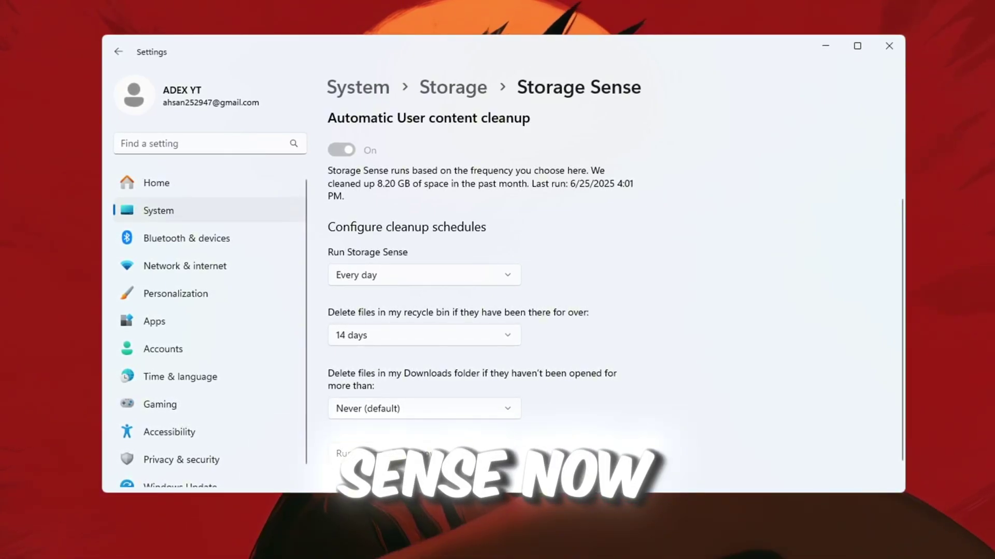
left_click(381, 453)
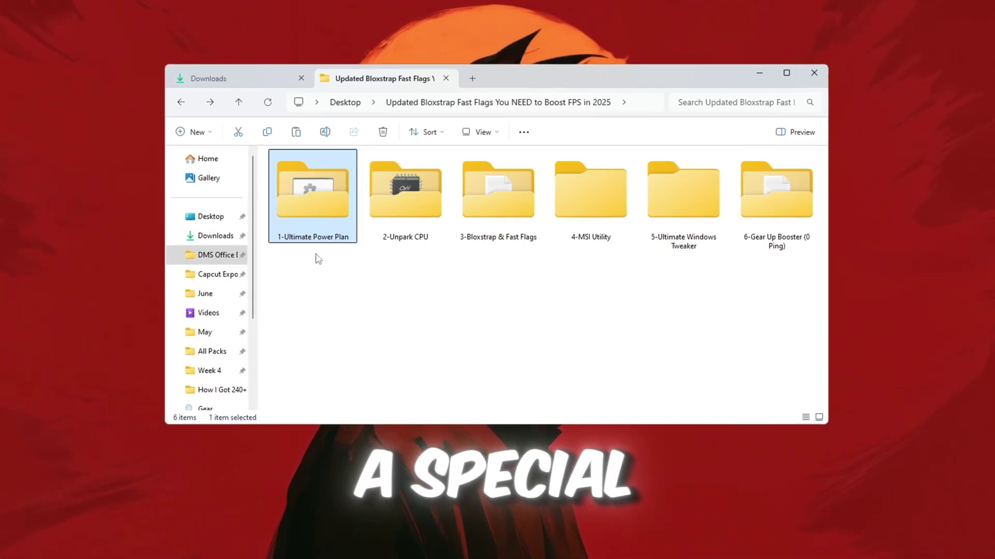
Step: In 1-Ultimate Power Plan, select the Enable Ultimate Performance batch file and search 'choose a power plan'
double_click(311, 197)
left_click(342, 173)
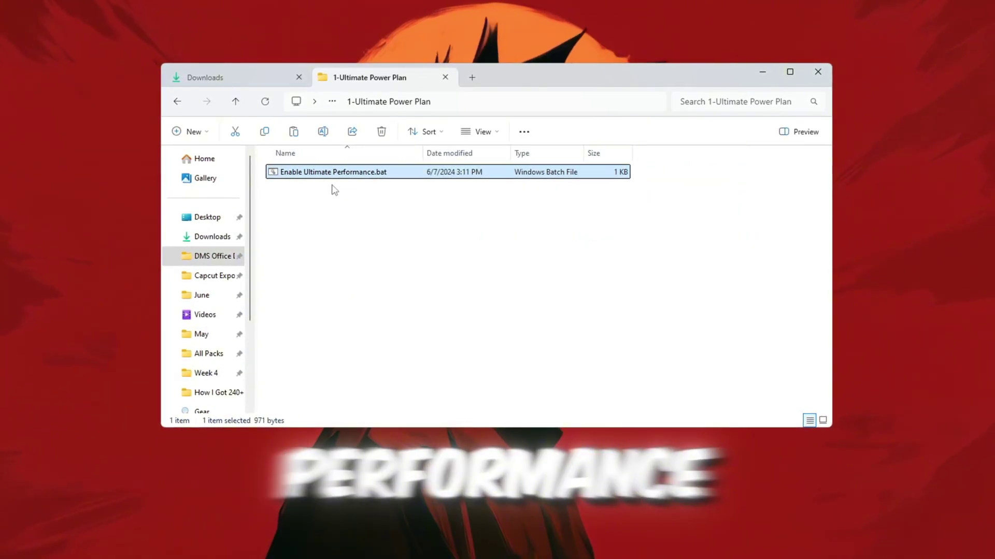
key("super")
type("choose a power plan")
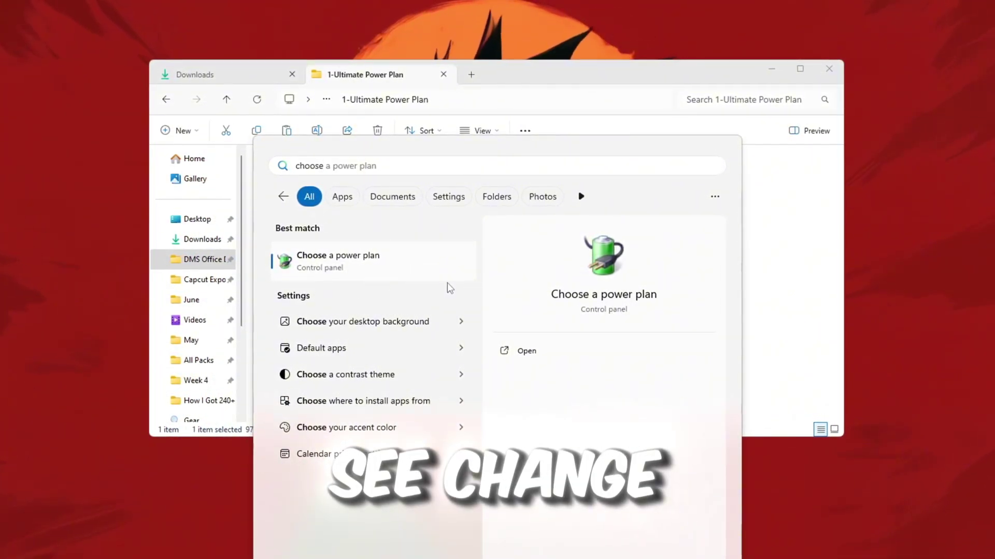
Step: Make Ultimate Performance the active power plan in Power Options, then close the window
left_click(384, 272)
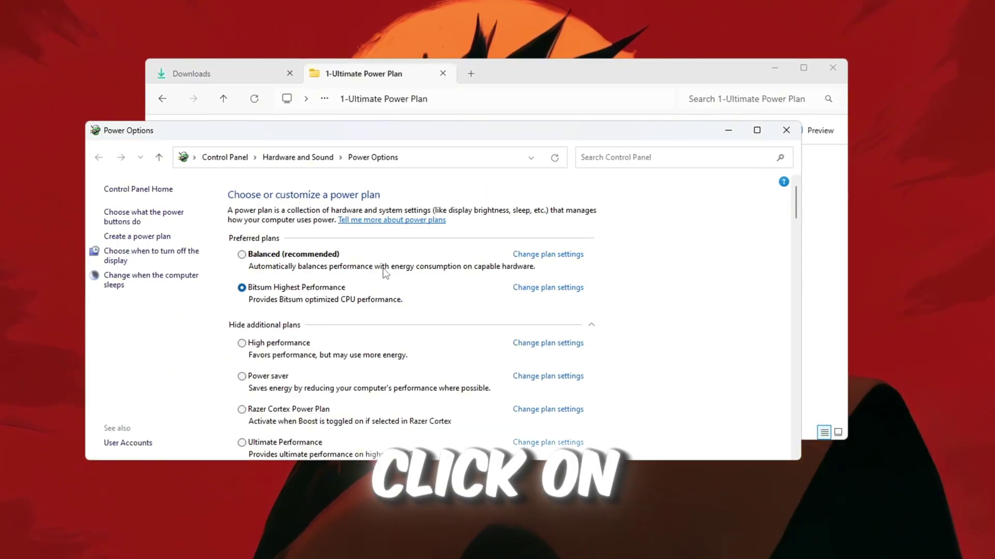
left_click_drag(443, 128, 497, 108)
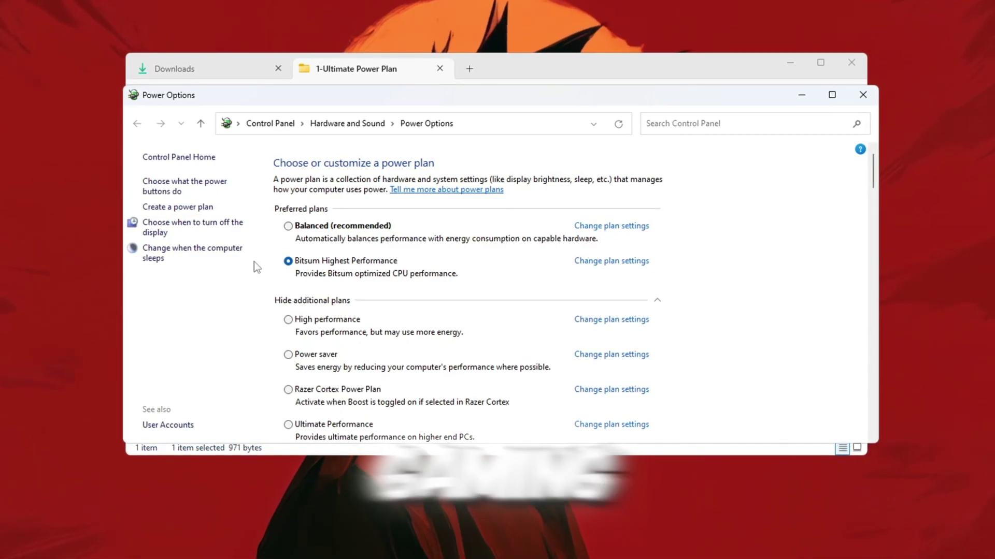
scroll(397, 284, "down", 2)
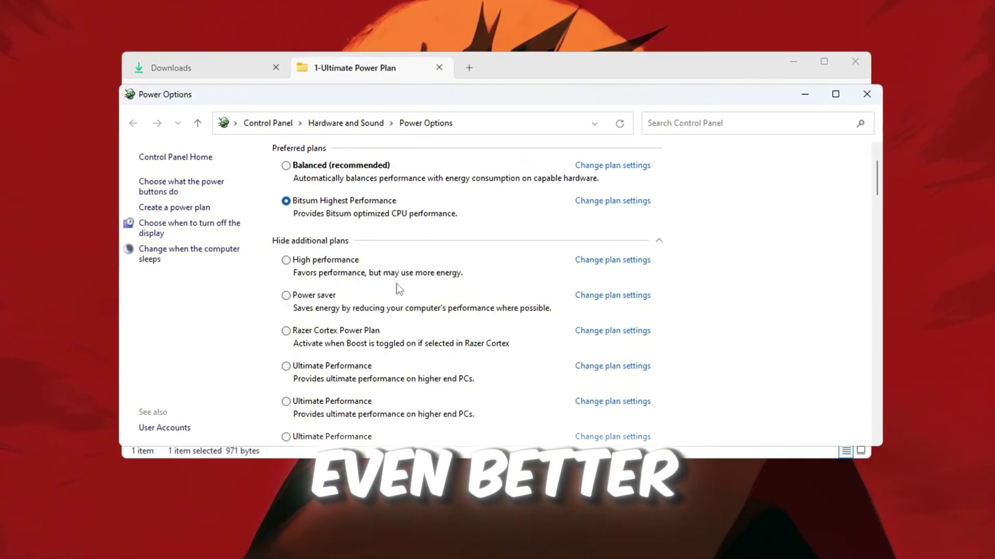
scroll(396, 284, "down", 2)
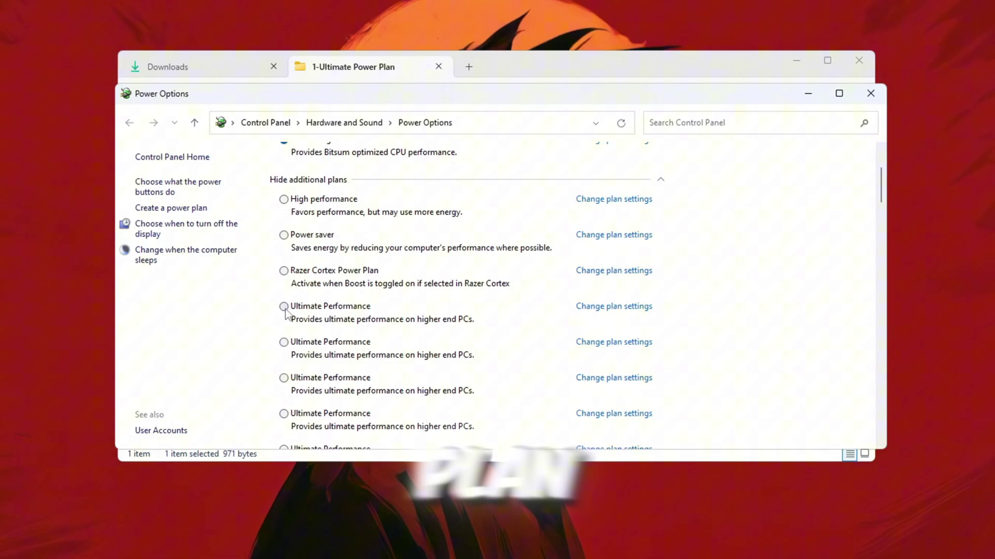
left_click(283, 307)
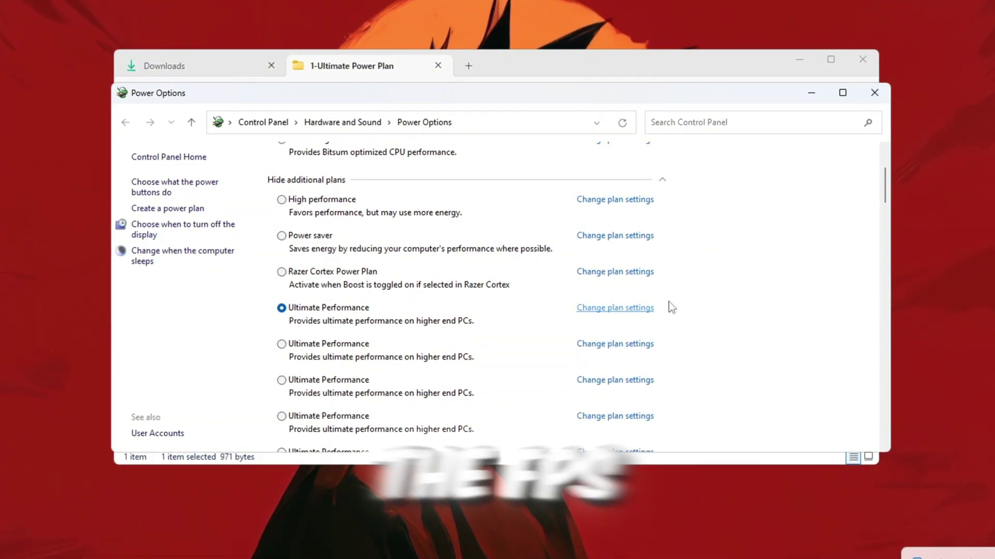
left_click(876, 92)
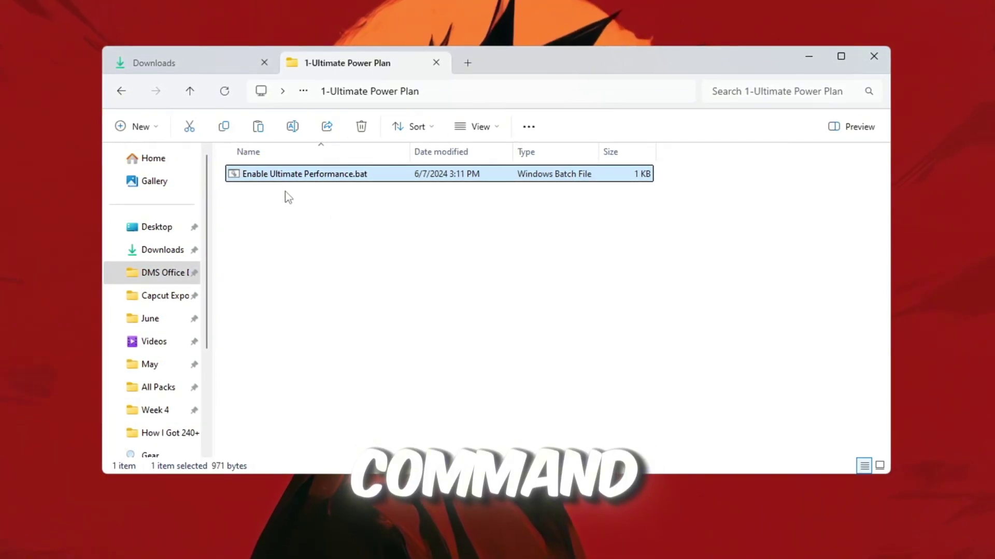
Step: Run Enable Ultimate Performance.bat as administrator, close its command window, and reopen the power plan chooser
right_click(373, 174)
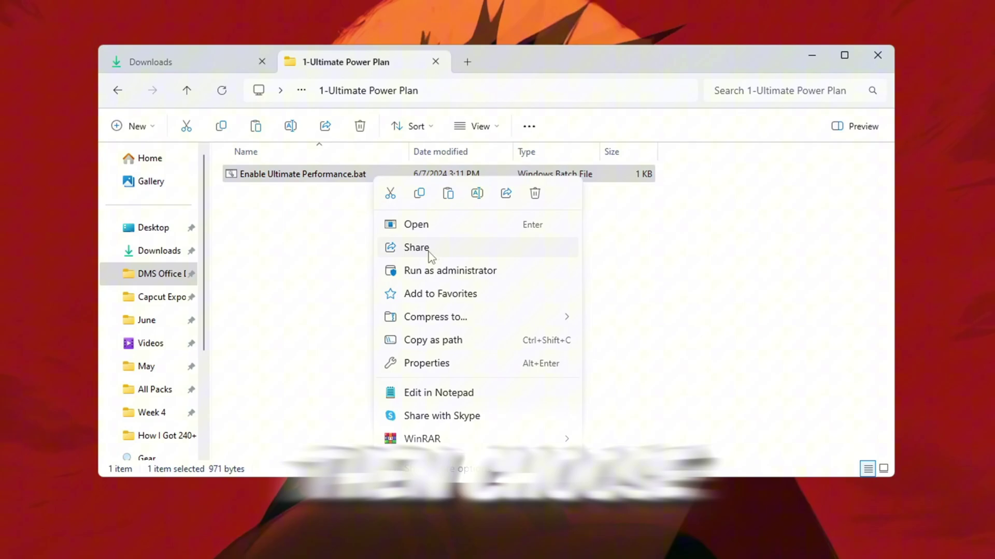
left_click(415, 225)
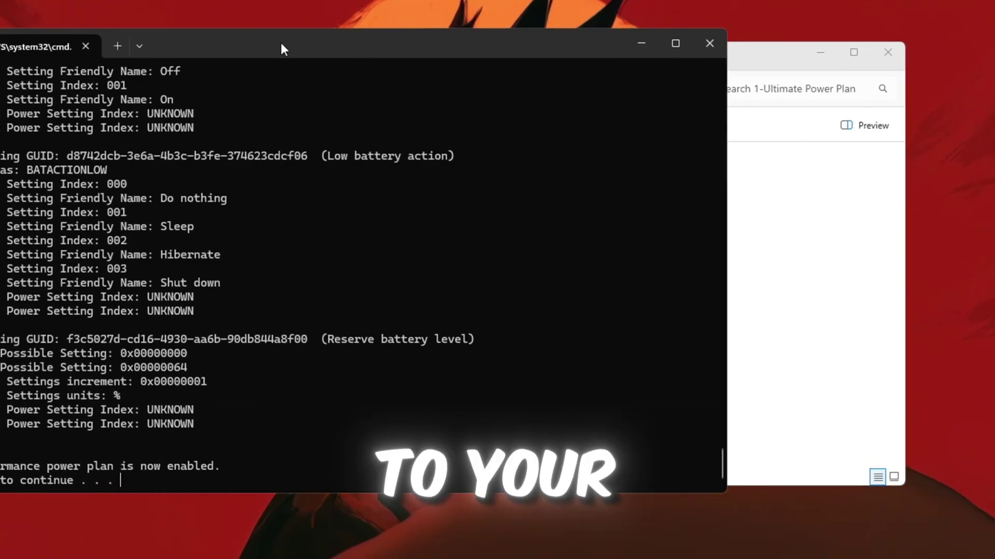
left_click_drag(281, 43, 486, 42)
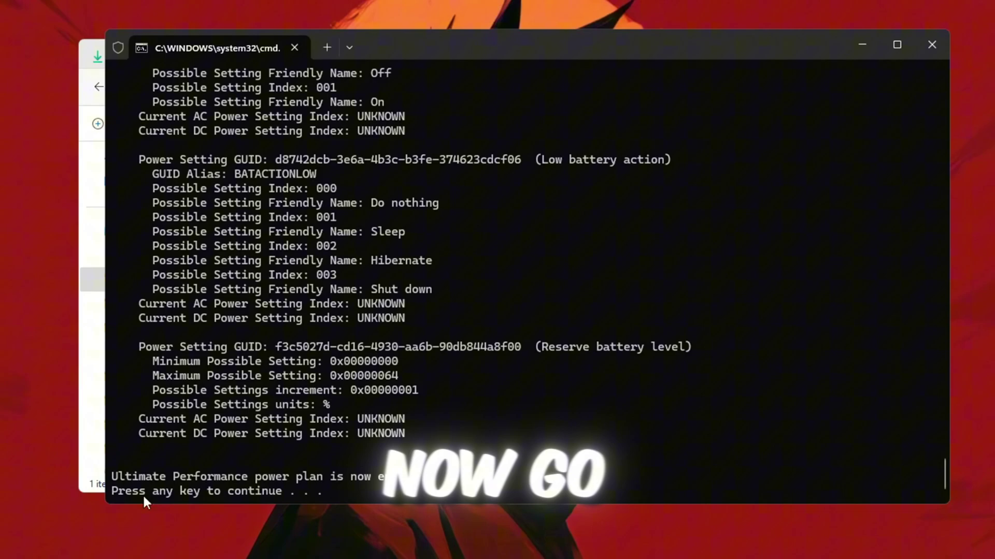
left_click(941, 47)
key("super")
type("choose a power plan")
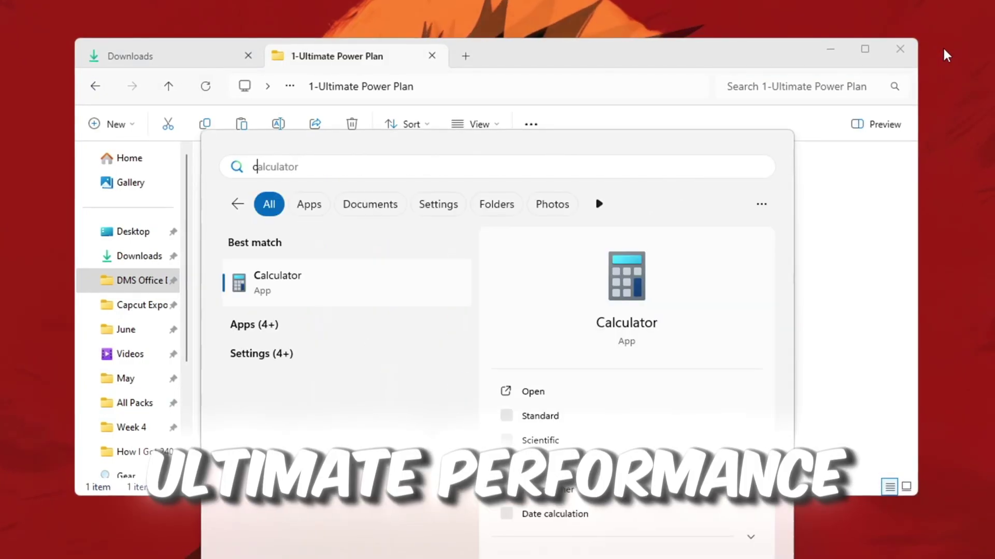
key("Return")
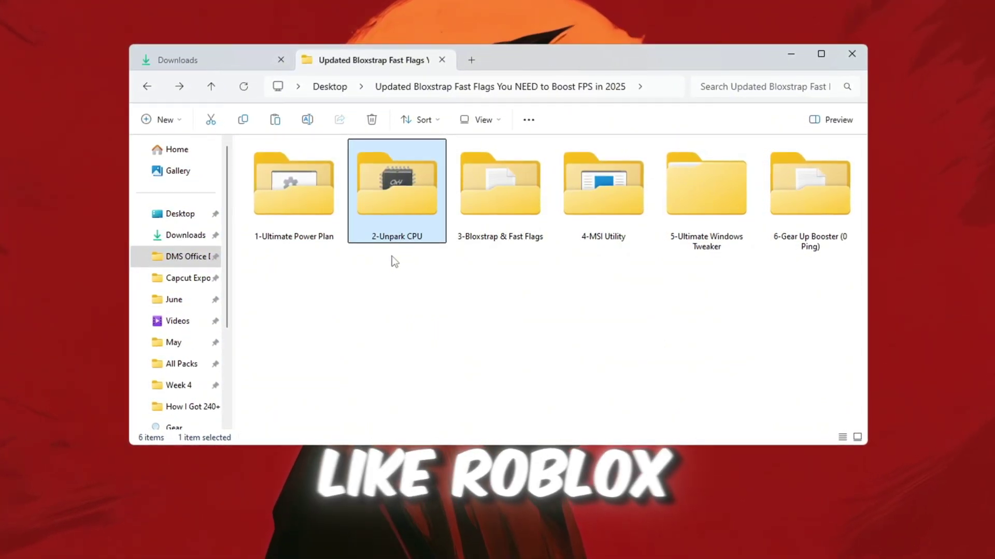
Step: Run UnparkCpu.exe from 2-Unpark CPU as administrator and bring its window into view
double_click(393, 233)
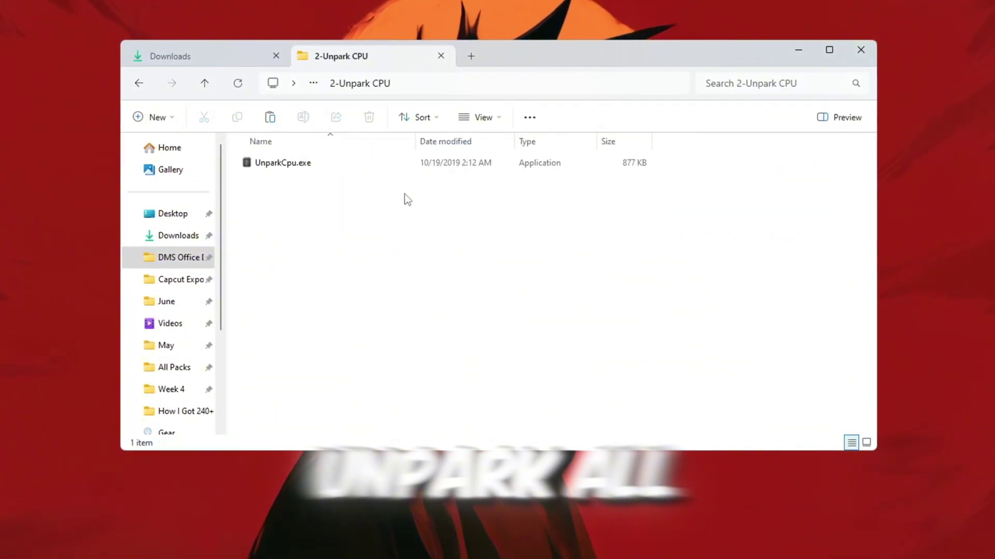
left_click(284, 163)
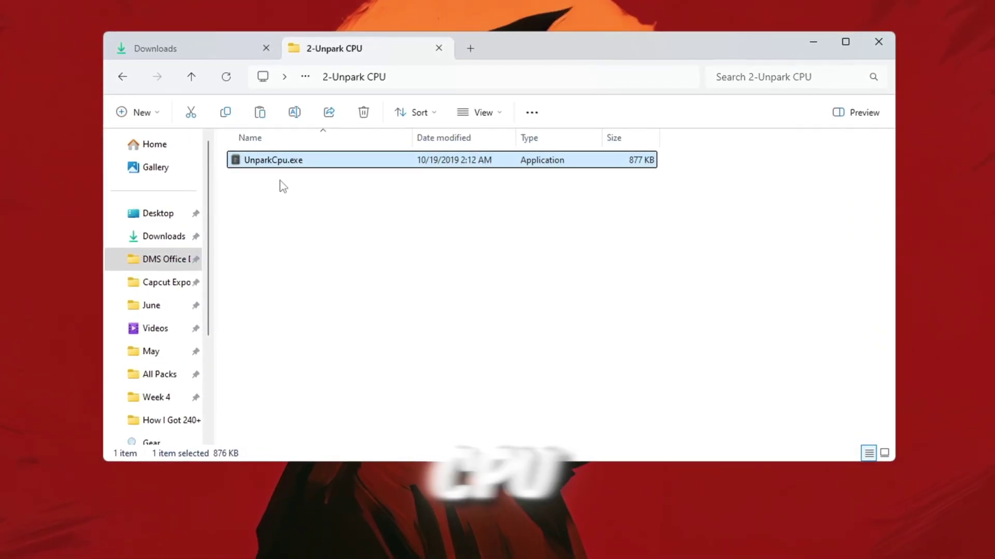
right_click(345, 165)
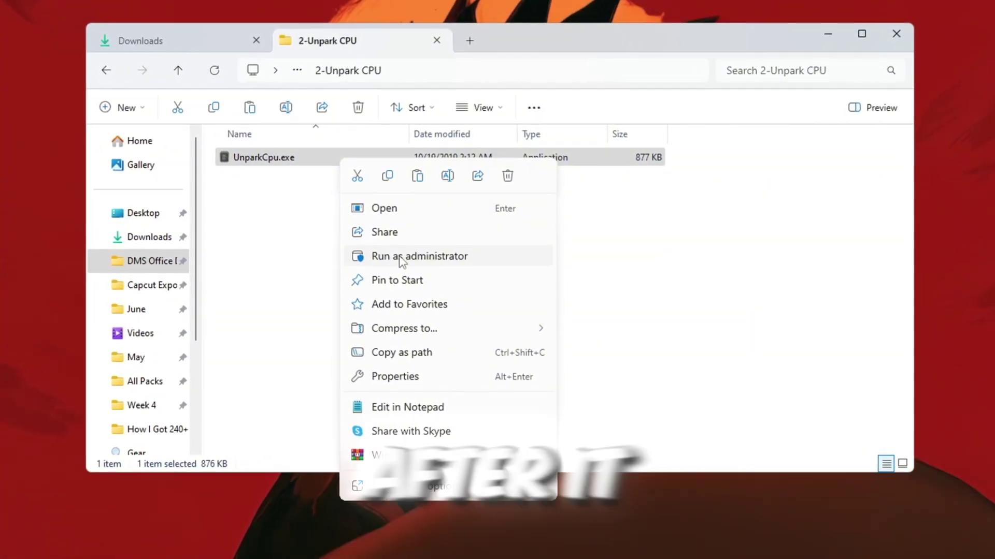
left_click(403, 260)
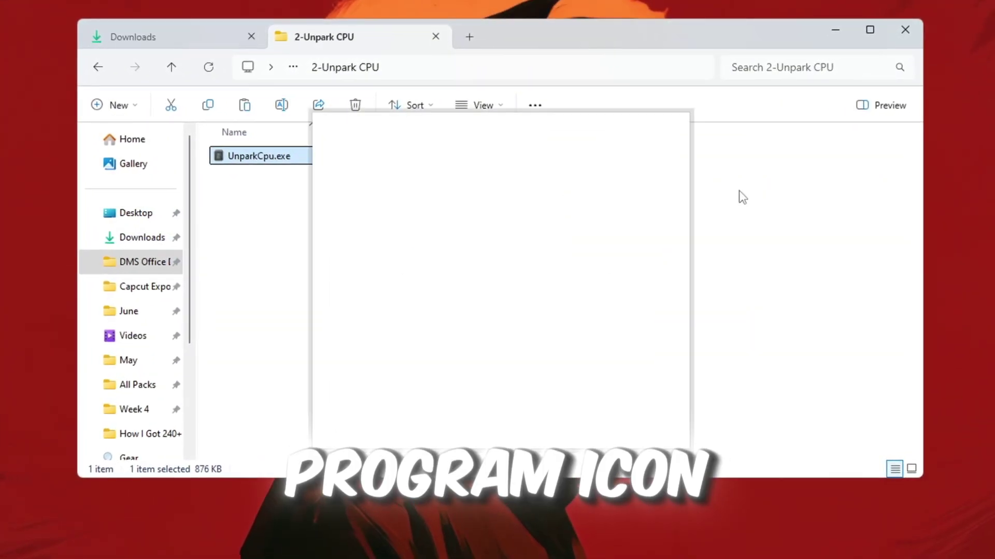
left_click(835, 19)
left_click_drag(497, 128, 491, 91)
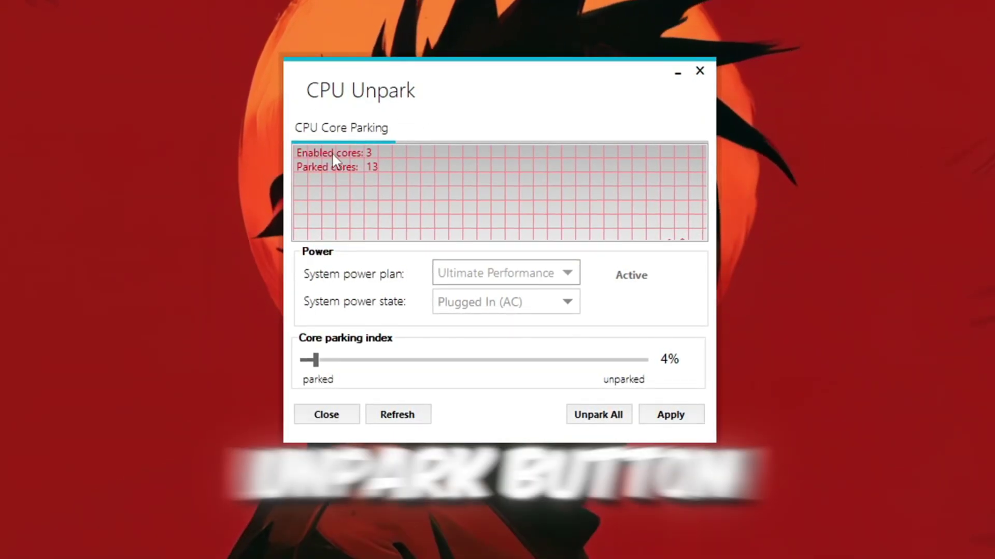
Step: Unpark all 16 CPU cores and apply the change, dismissing both success messages
left_click(598, 416)
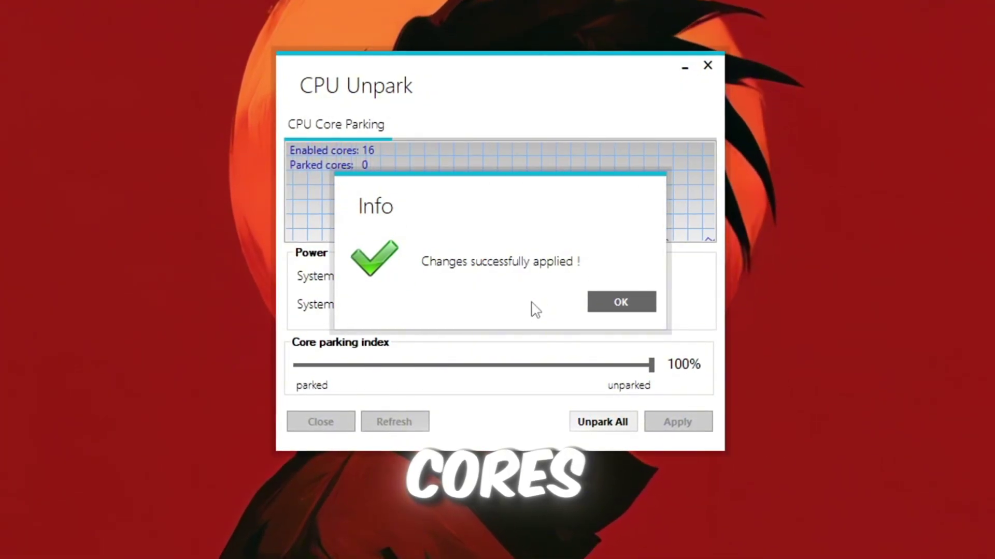
left_click(621, 302)
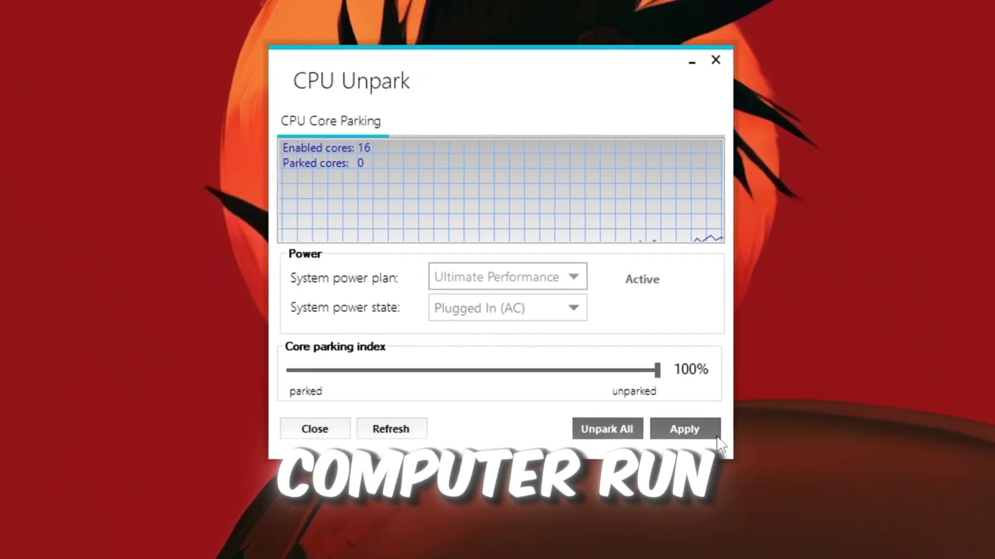
left_click(684, 429)
left_click(628, 305)
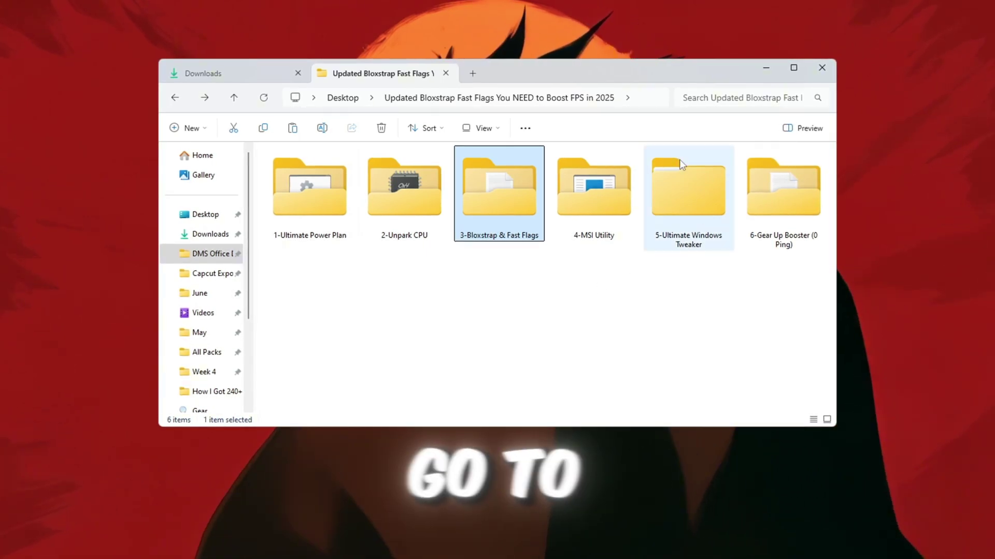
Step: Open the 3-Bloxstrap & Fast Flags folder and launch Bloxstrap by searching 'bloxstrap'
double_click(500, 198)
left_click(299, 170)
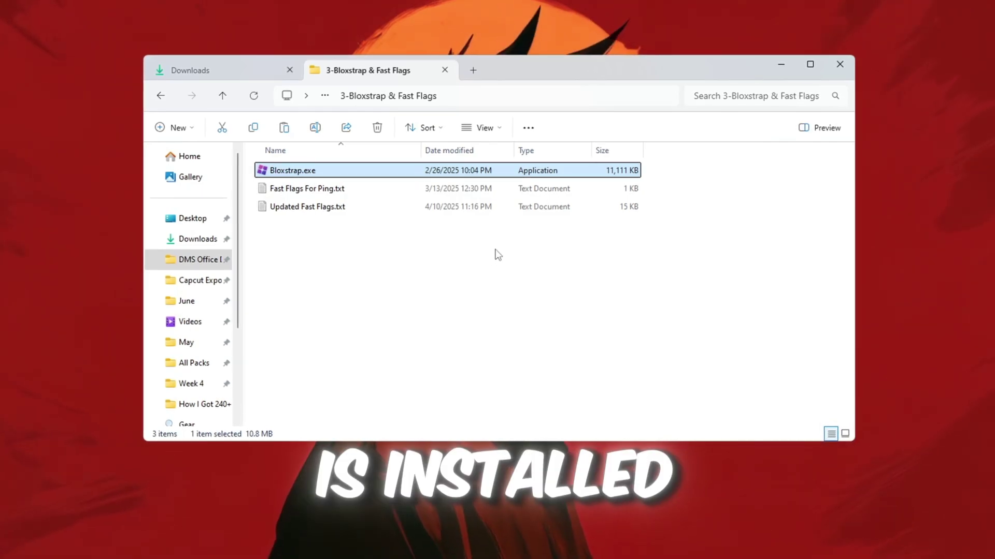
key("super")
type("bloxstrap")
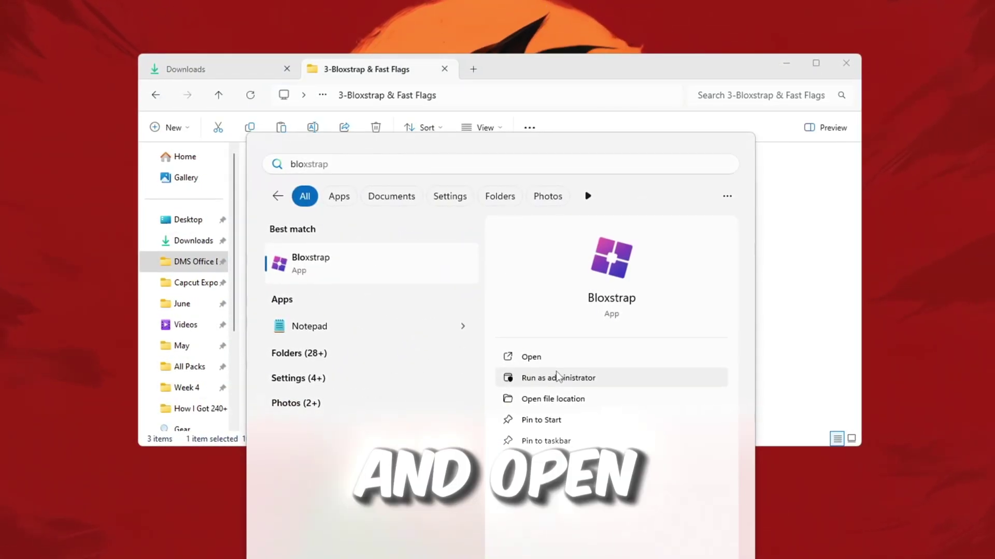
key("Return")
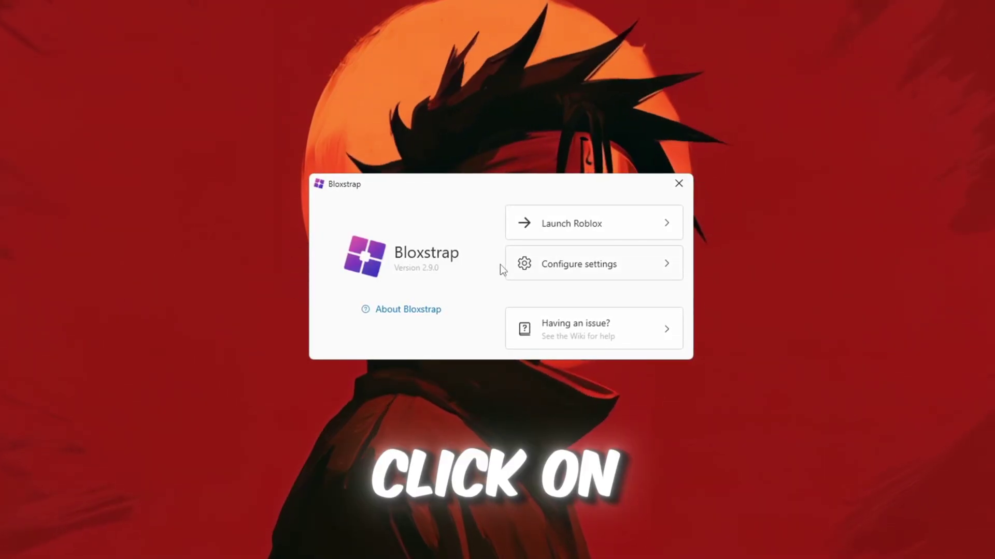
Step: Open Engine Settings > Fast Flag Editor, choose Add new > Import JSON, and select both flag files
left_click(578, 264)
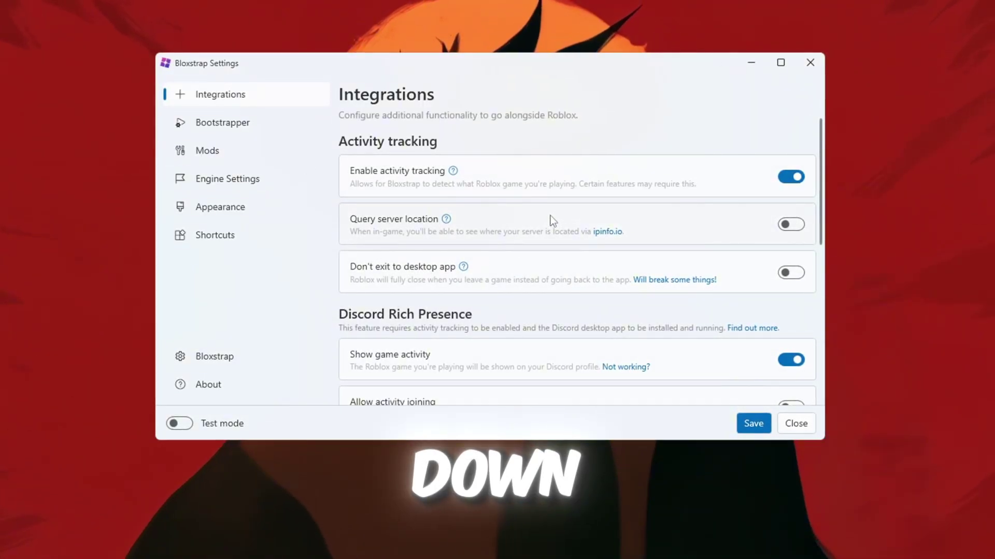
left_click(244, 185)
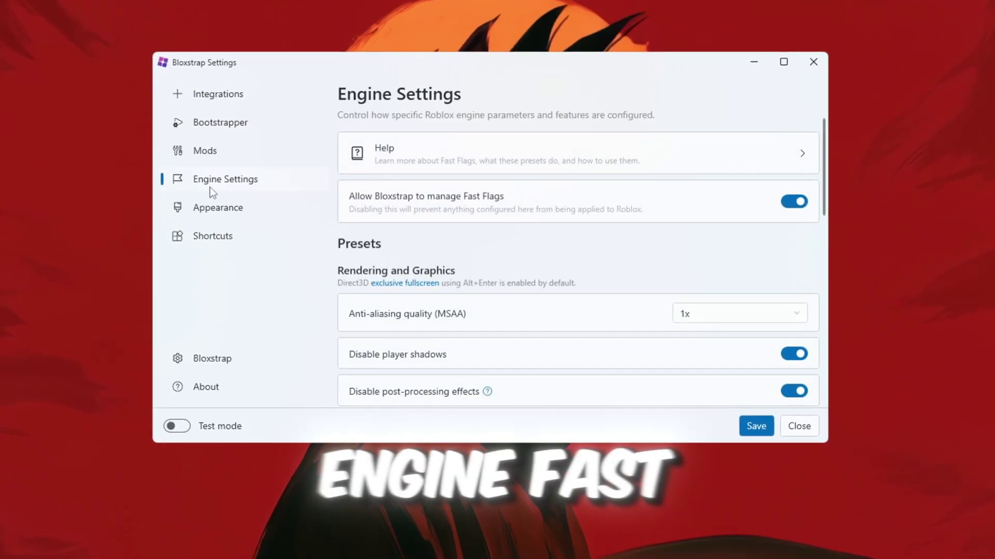
scroll(580, 220, "down", 5)
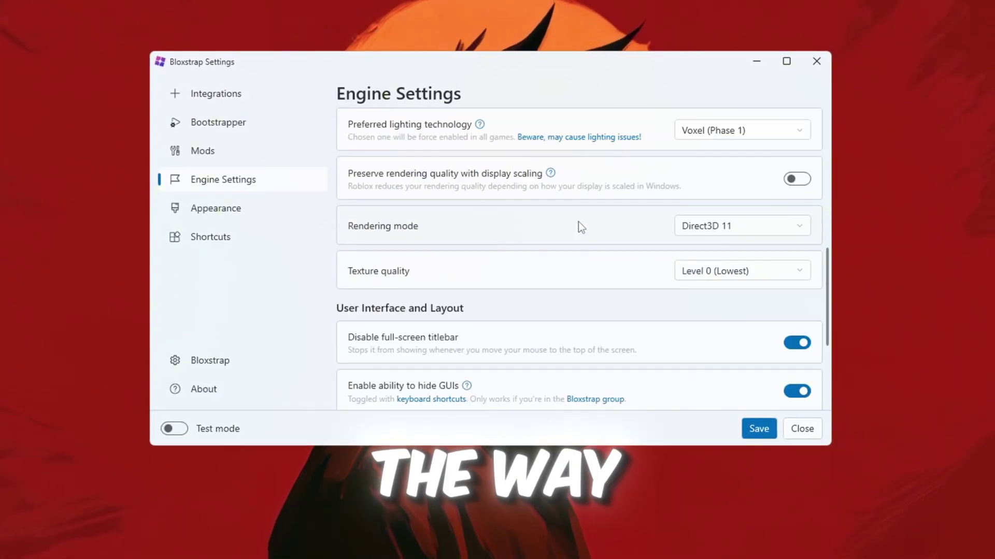
scroll(578, 221, "down", 5)
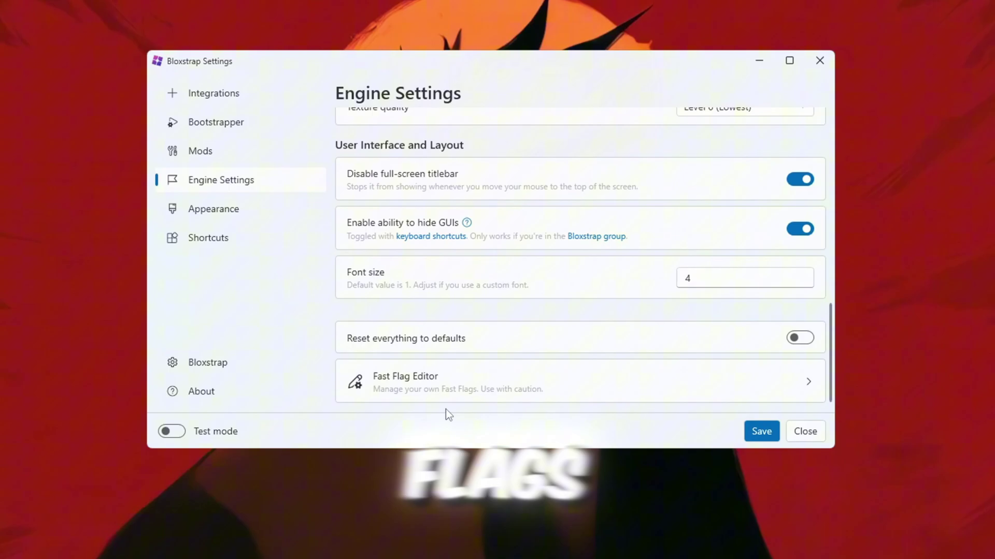
left_click(341, 383)
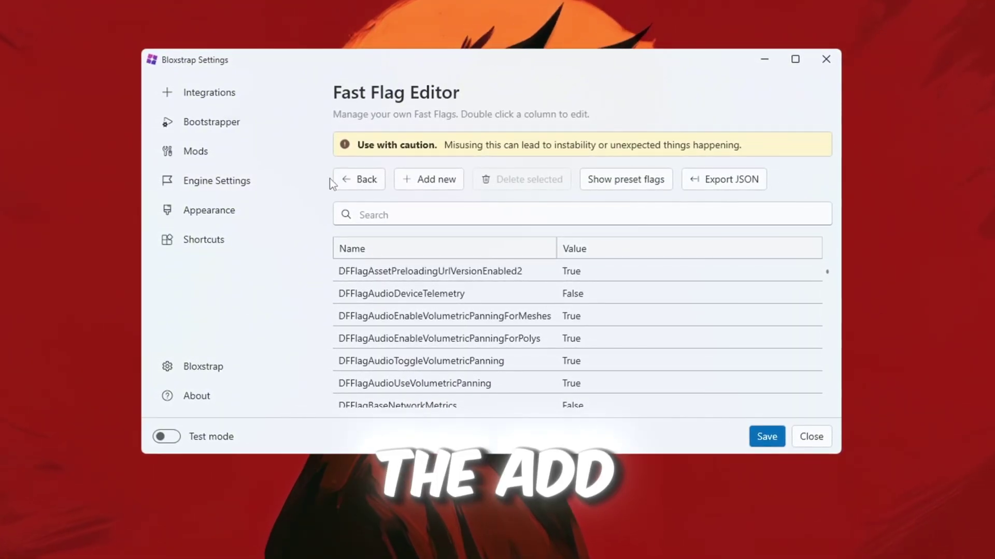
left_click(429, 180)
left_click(536, 221)
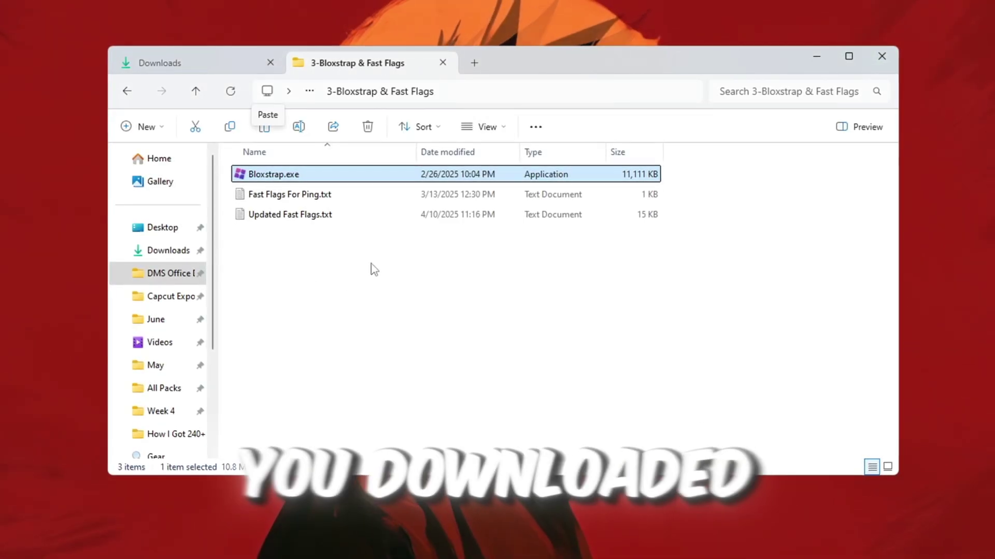
left_click_drag(339, 278, 387, 197)
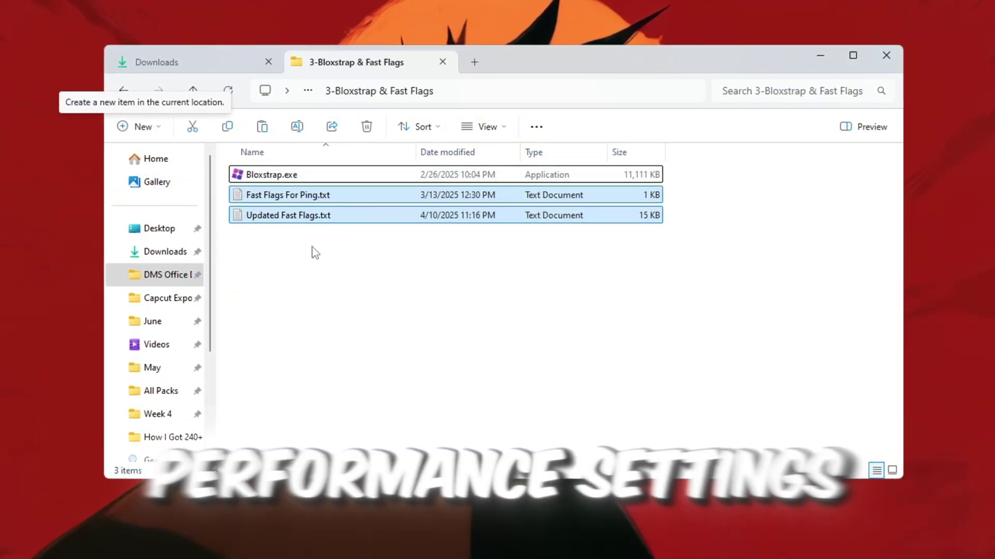
Step: Open Updated Fast Flags.txt in Notepad and select all its flag text
left_click(233, 234)
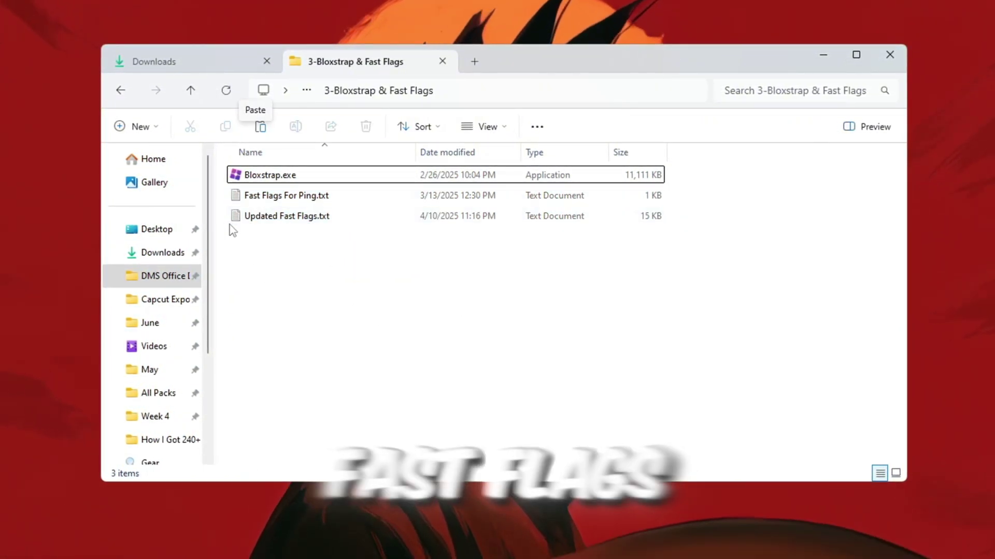
left_click(284, 216)
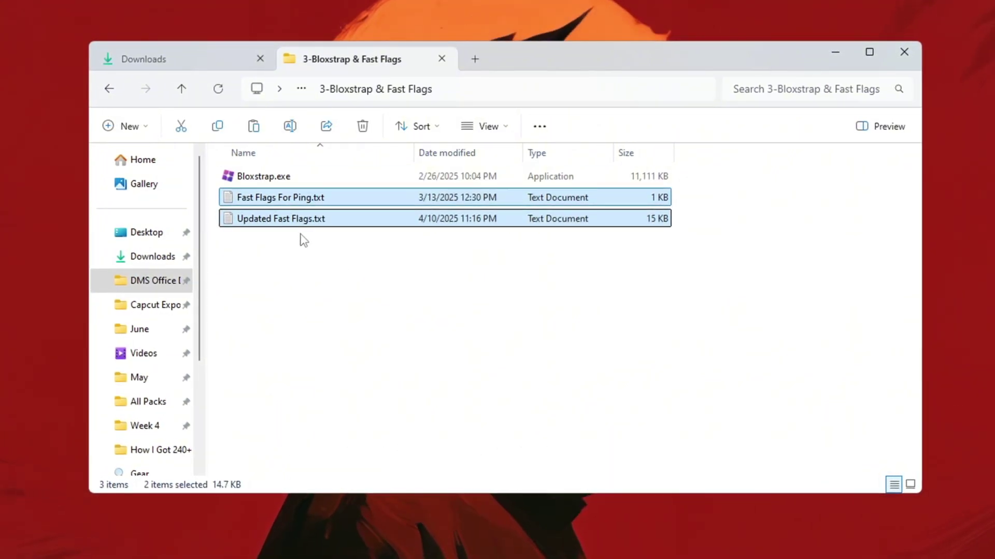
double_click(385, 223)
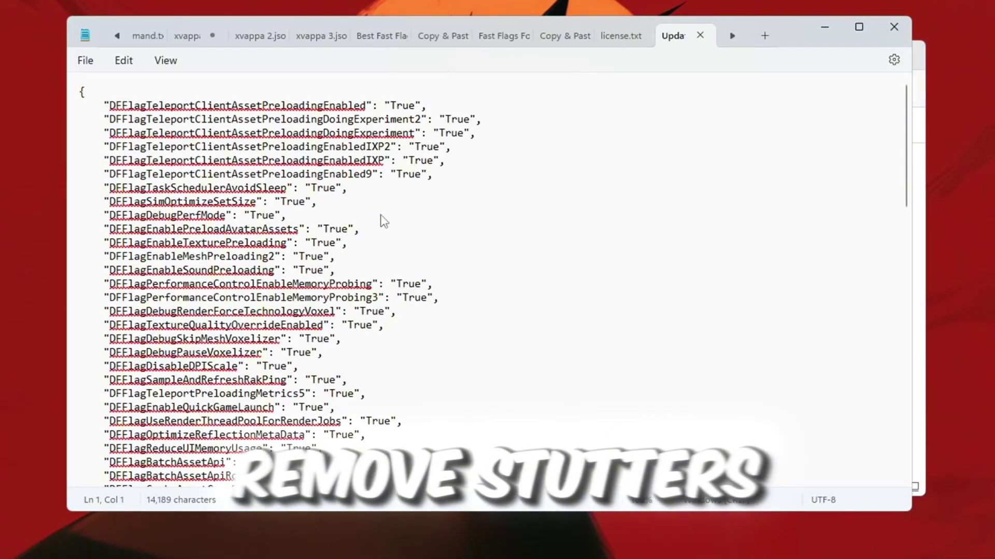
scroll(382, 226, "down", 5)
scroll(381, 225, "down", 5)
scroll(381, 229, "down", 8)
scroll(377, 230, "down", 8)
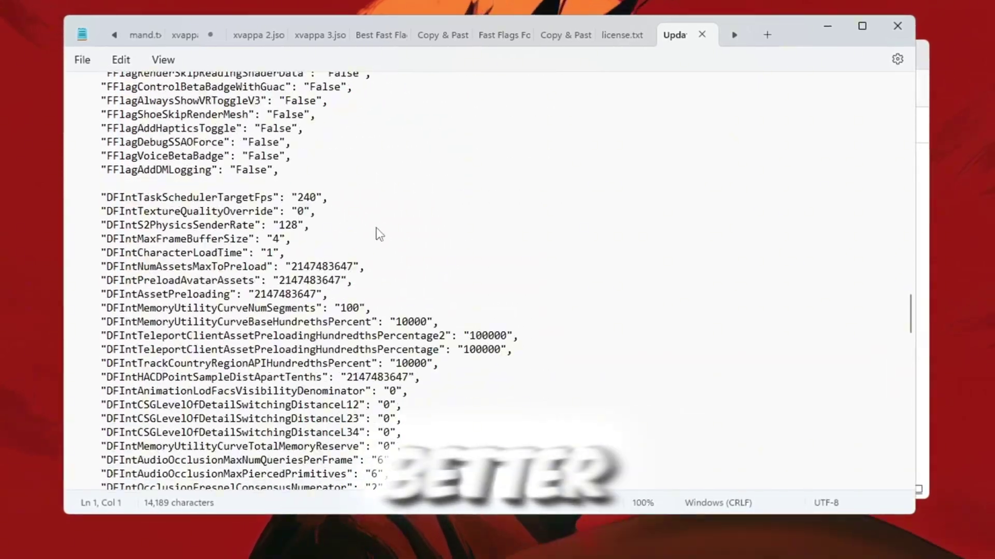
scroll(376, 230, "down", 5)
scroll(377, 234, "down", 3)
key("ctrl+a")
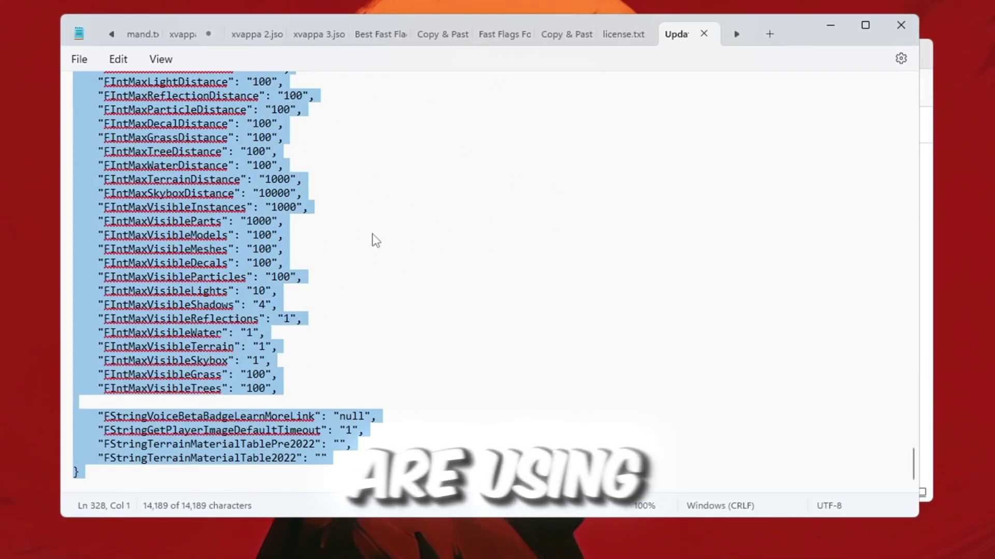
scroll(371, 233, "up", 5)
scroll(372, 233, "up", 5)
scroll(373, 234, "up", 5)
scroll(373, 234, "up", 6)
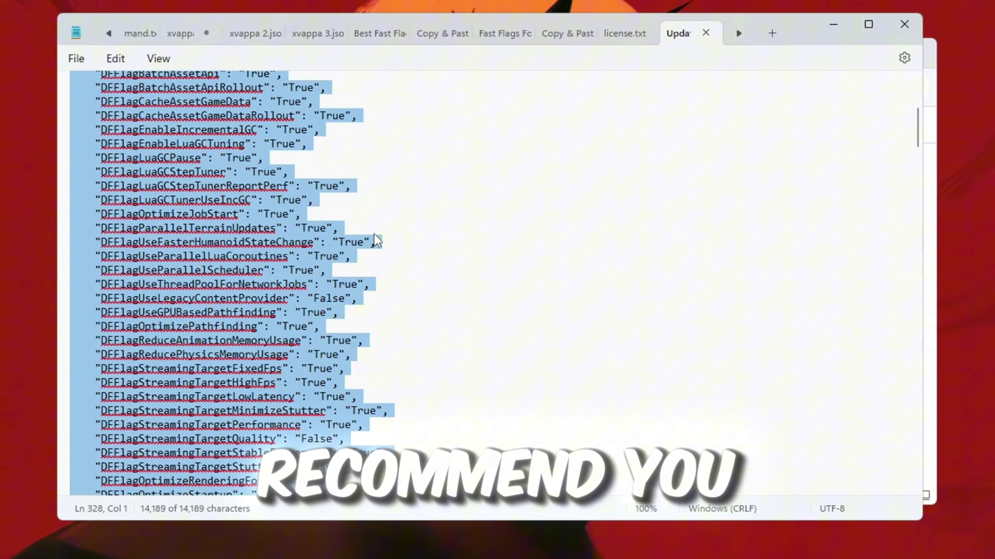
scroll(372, 234, "up", 6)
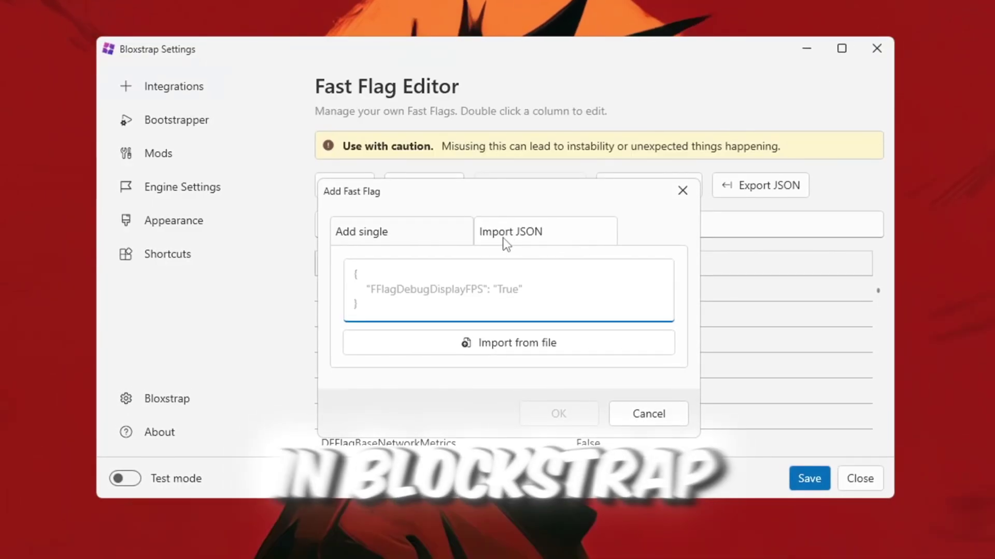
Step: Paste the copied fast flags into Bloxstrap's Import JSON, overwrite conflicting flags, and close settings
key("ctrl+v")
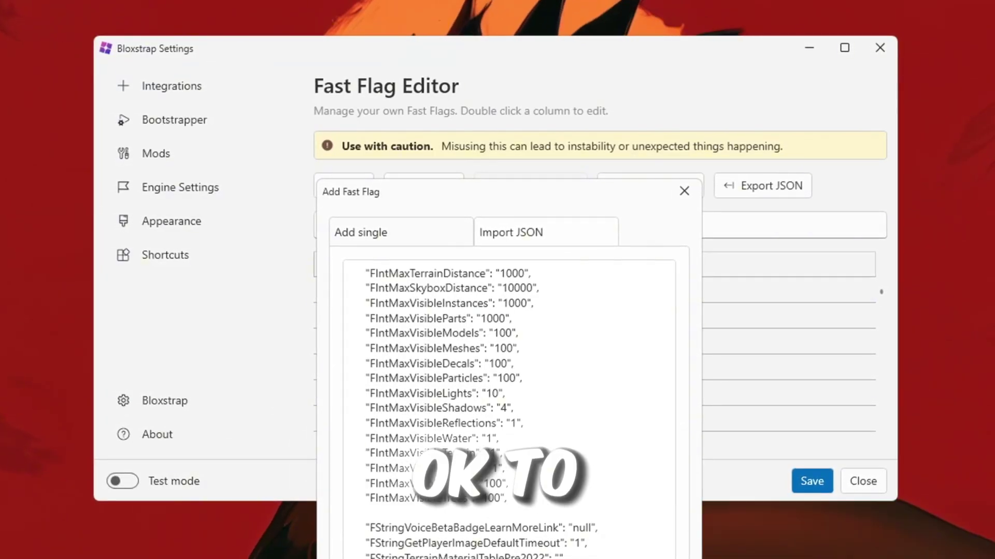
key("Return")
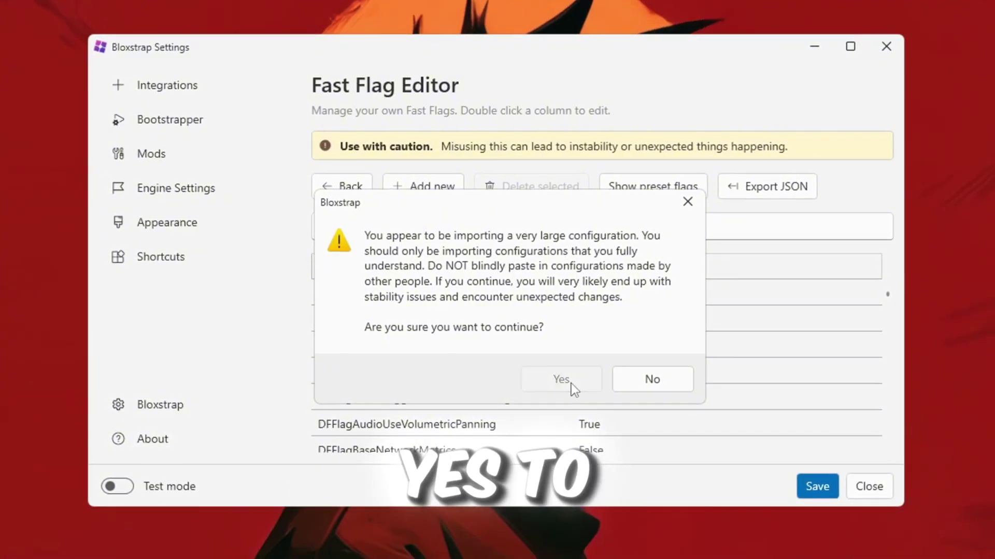
left_click(570, 383)
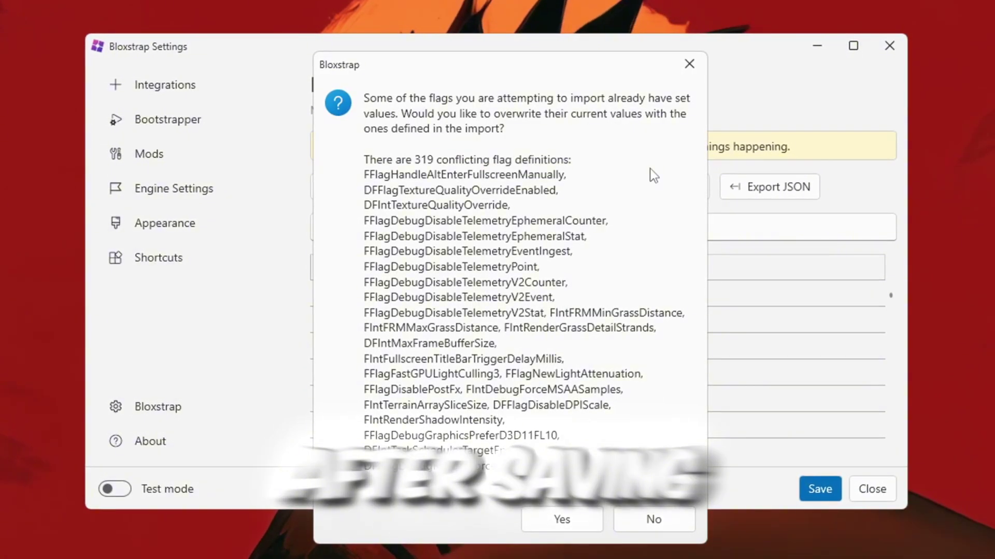
left_click(561, 520)
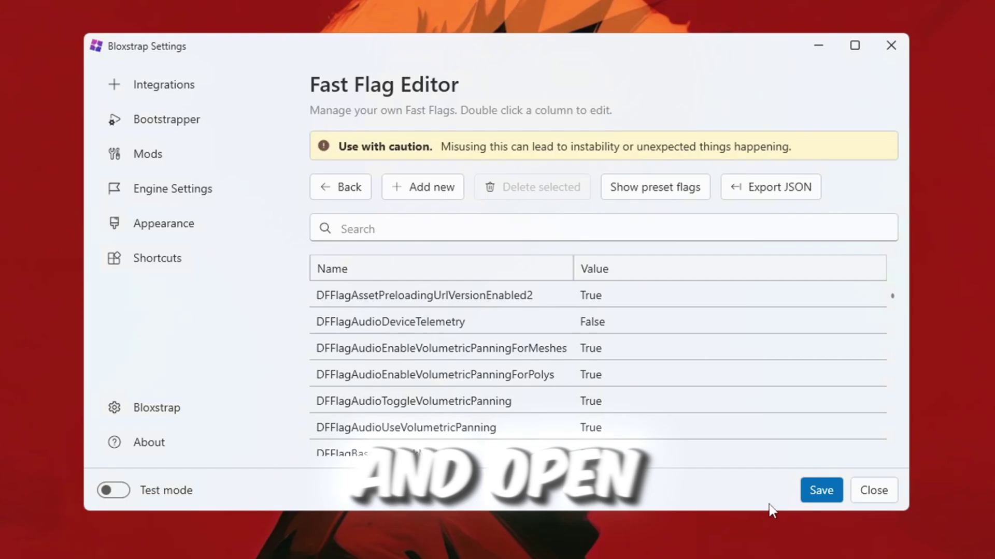
left_click(892, 46)
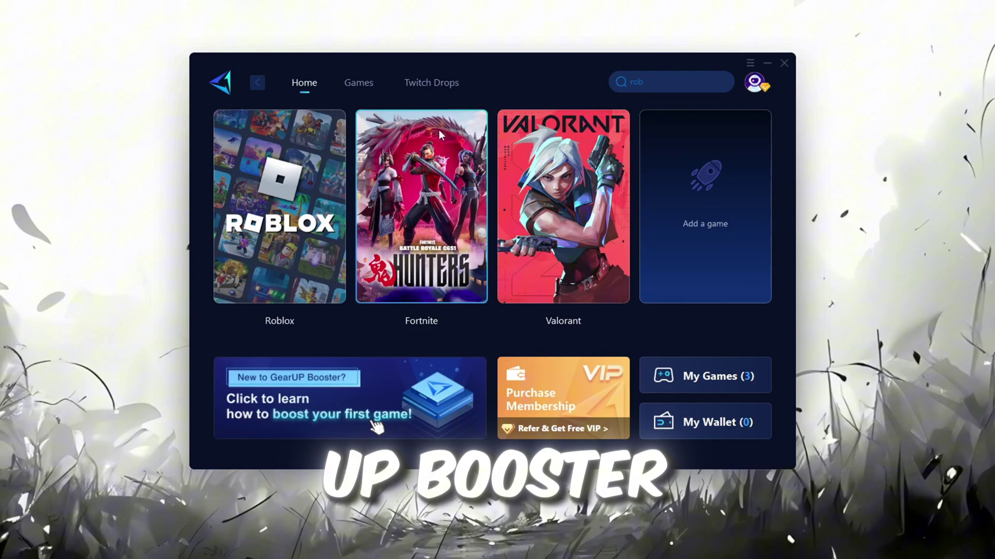
mouse_move(566, 207)
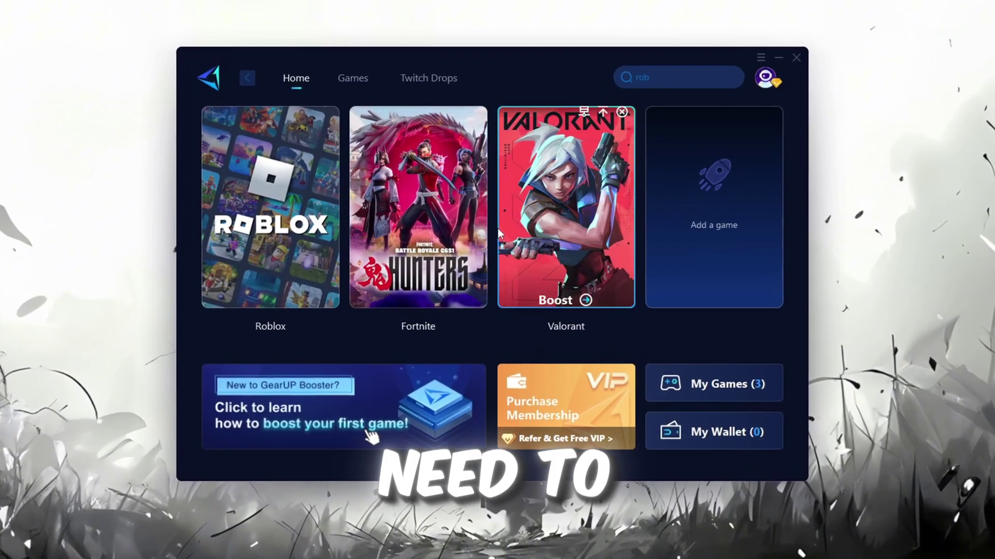
left_click(769, 76)
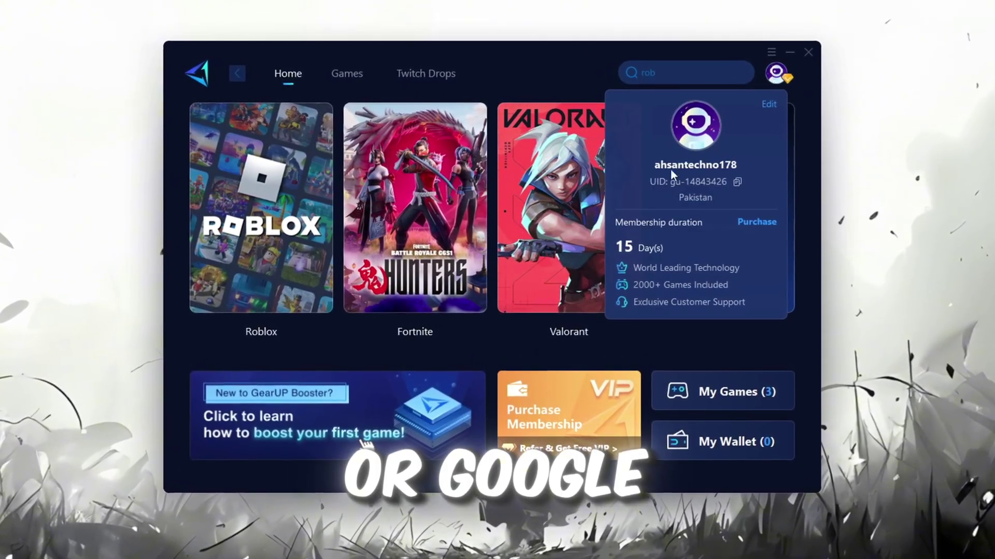
left_click(467, 202)
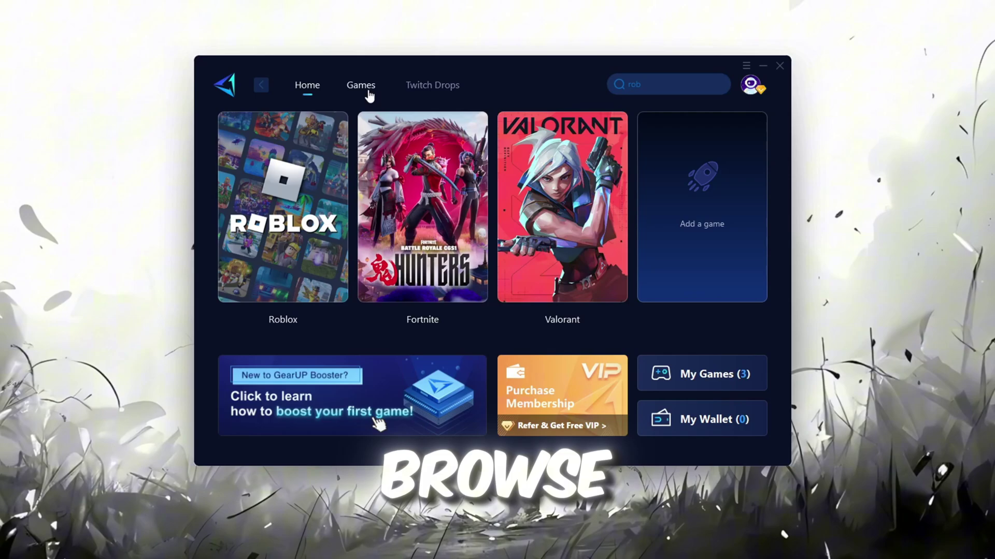
left_click(363, 88)
scroll(420, 192, "down", 3)
scroll(480, 263, "down", 3)
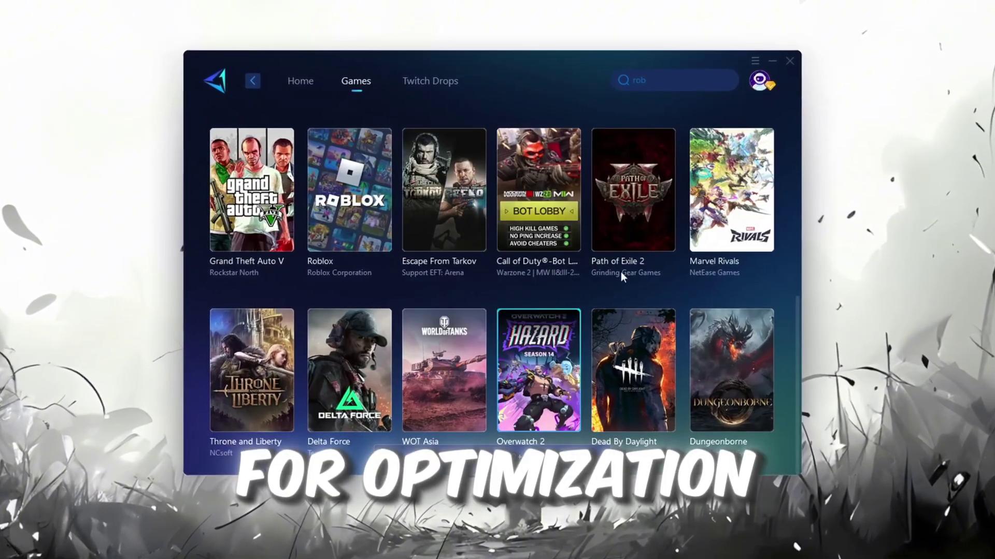
scroll(514, 234, "up", 5)
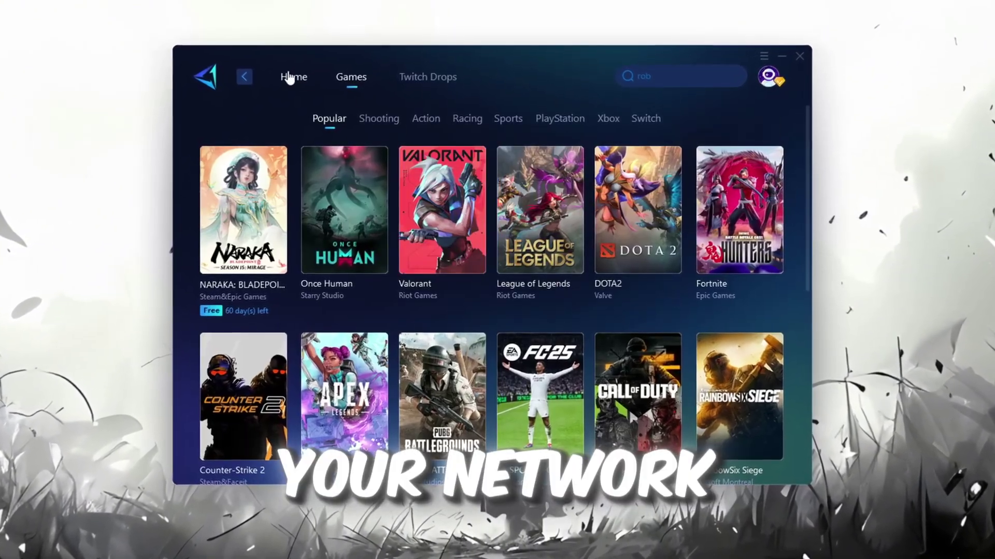
left_click(291, 77)
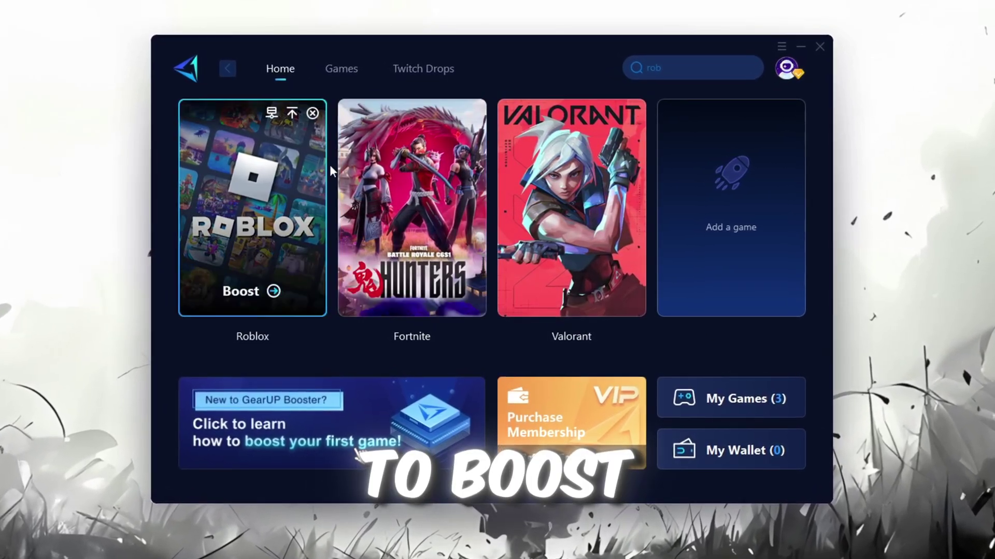
mouse_move(245, 207)
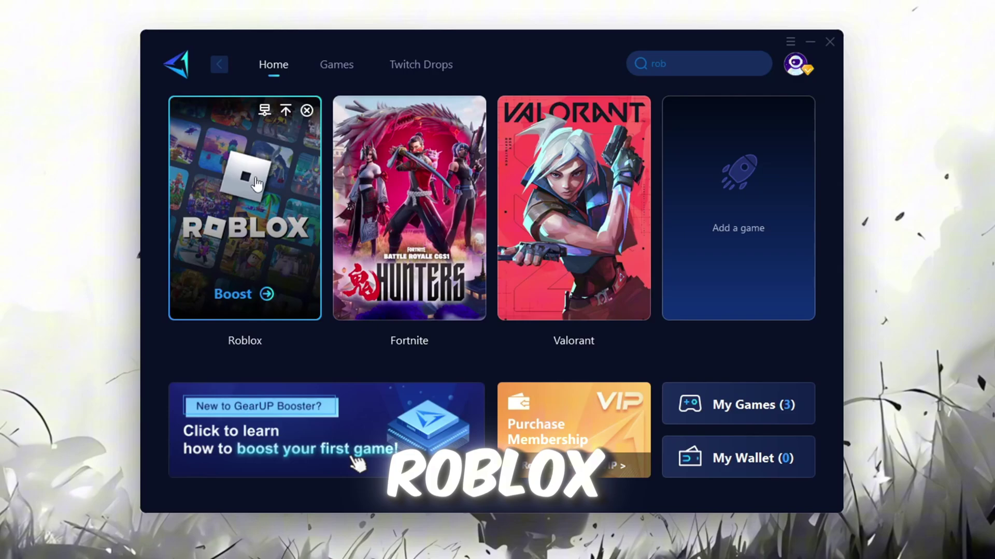
Step: Boost Roblox with Auto server region and Auto node, then close GearUP Booster
left_click(230, 295)
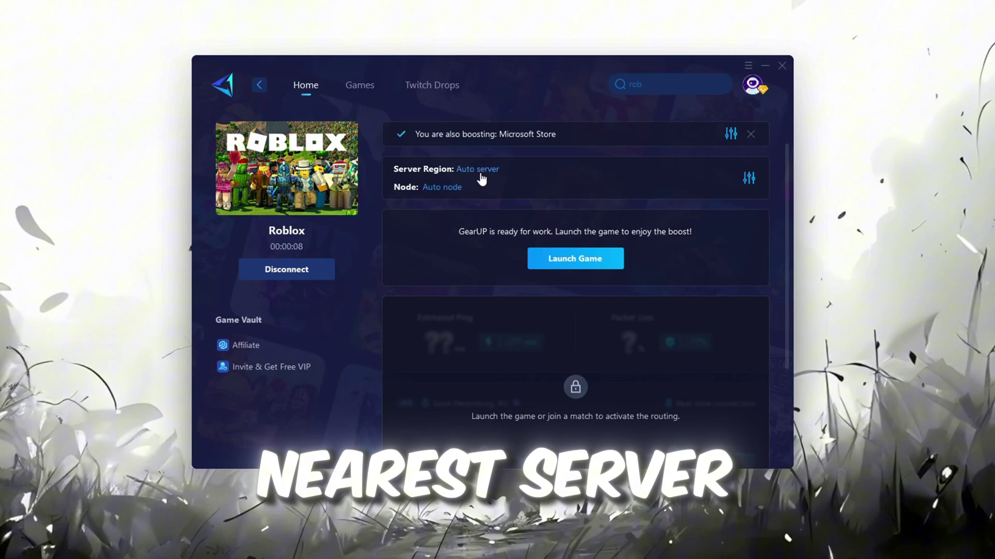
left_click(478, 170)
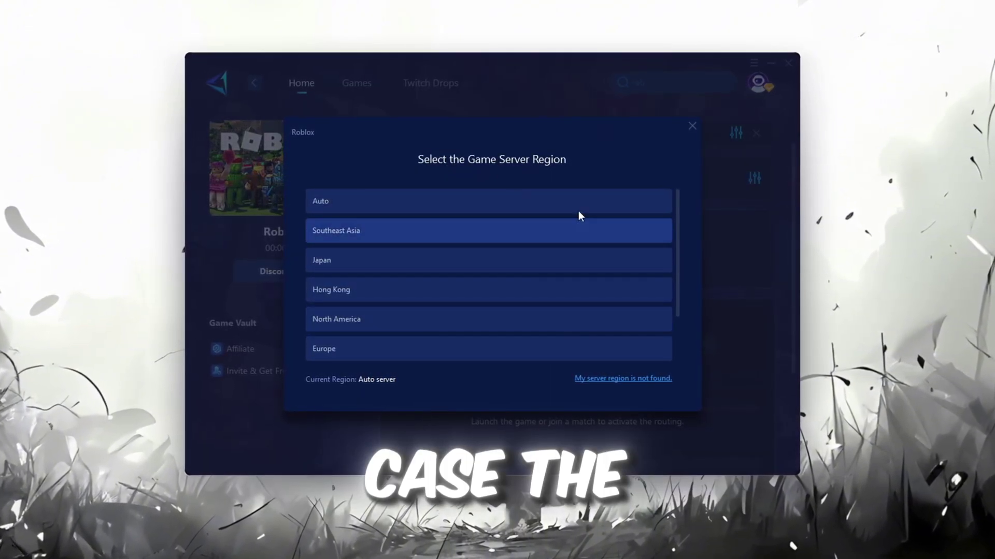
scroll(490, 265, "down", 2)
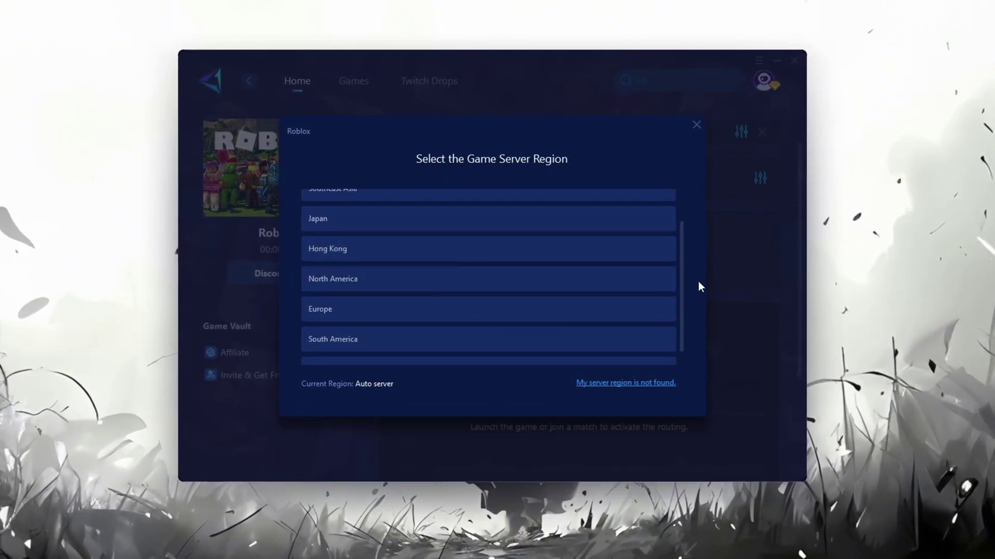
left_click(700, 124)
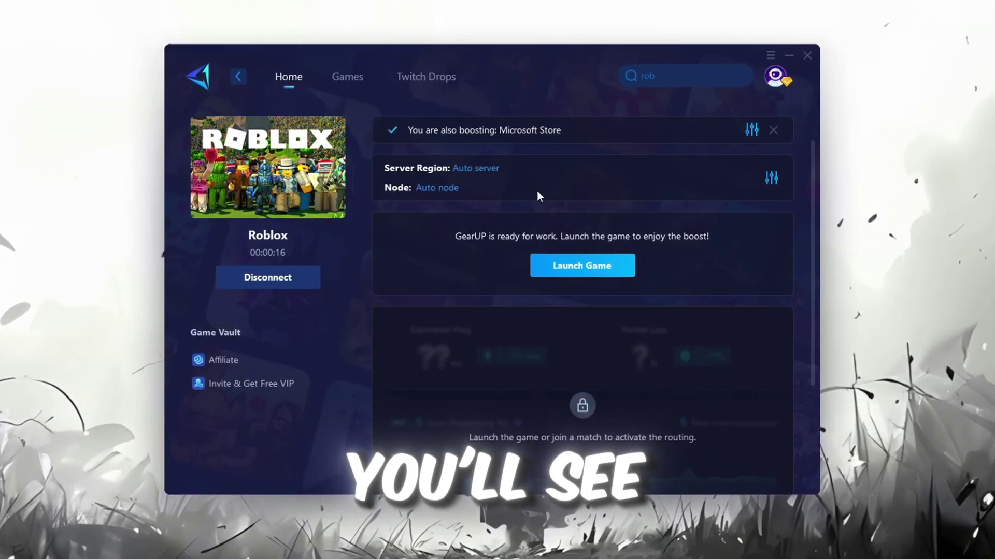
left_click(437, 187)
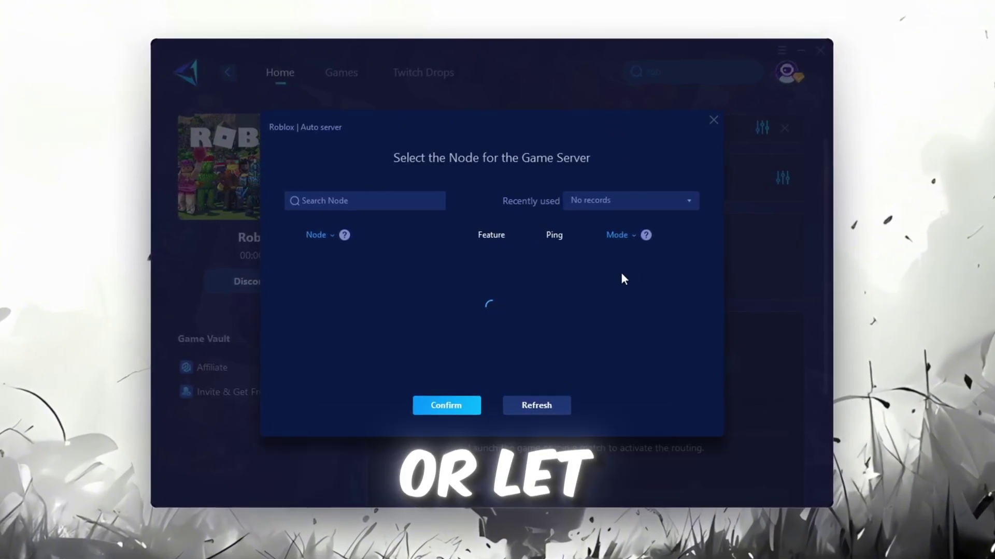
scroll(511, 310, "down", 3)
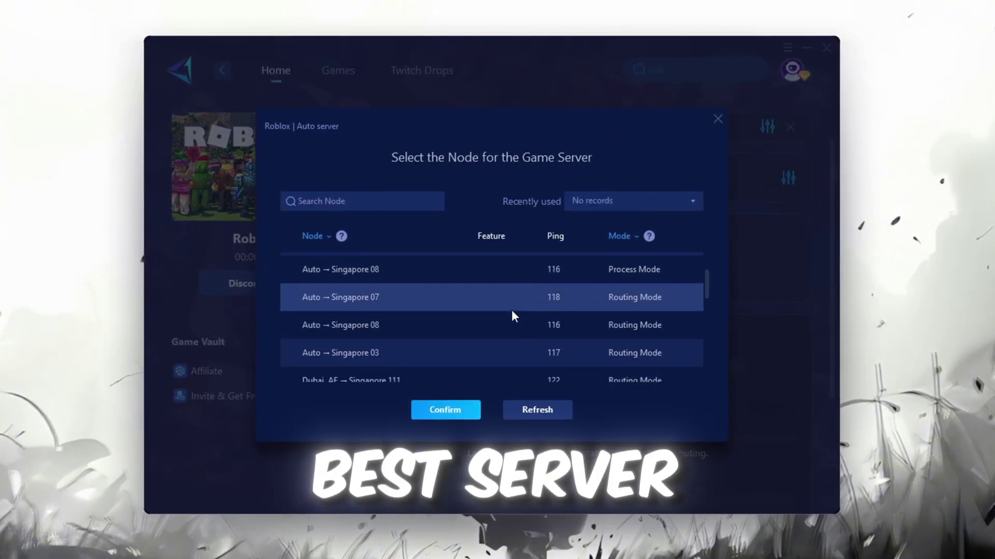
scroll(536, 280, "down", 2)
left_click(720, 118)
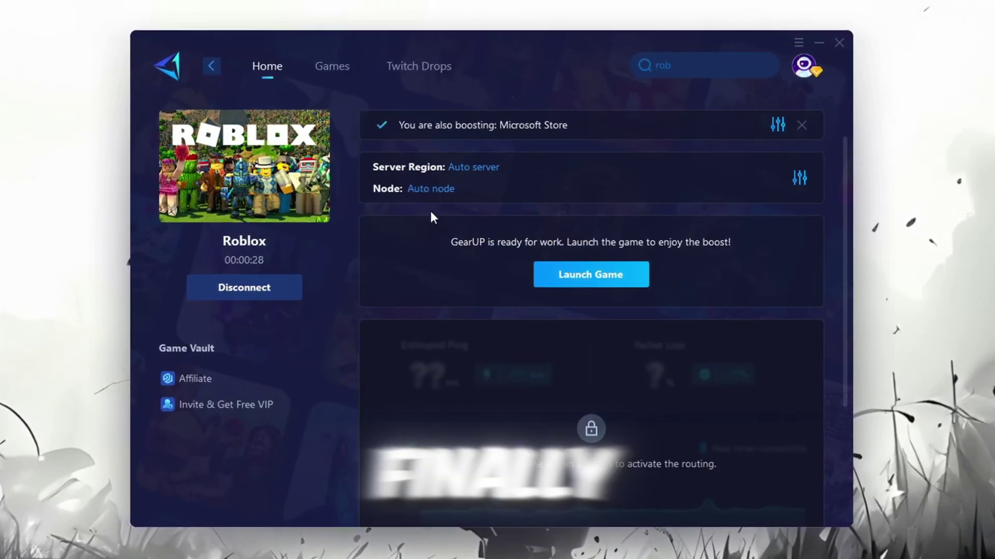
left_click(848, 39)
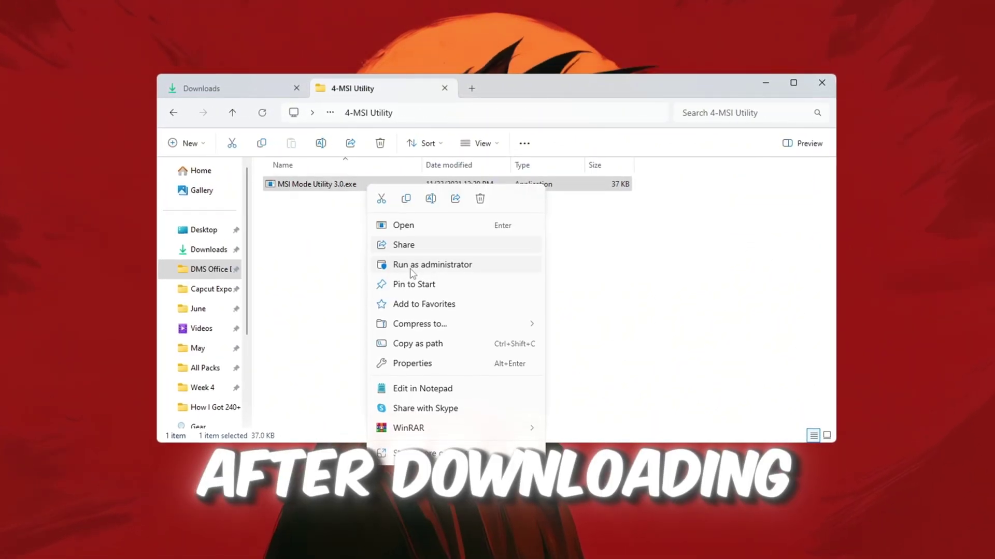
Step: Run MSI Mode Utility as administrator and set the GTX 1650 SUPER interrupt priority to High
left_click(412, 268)
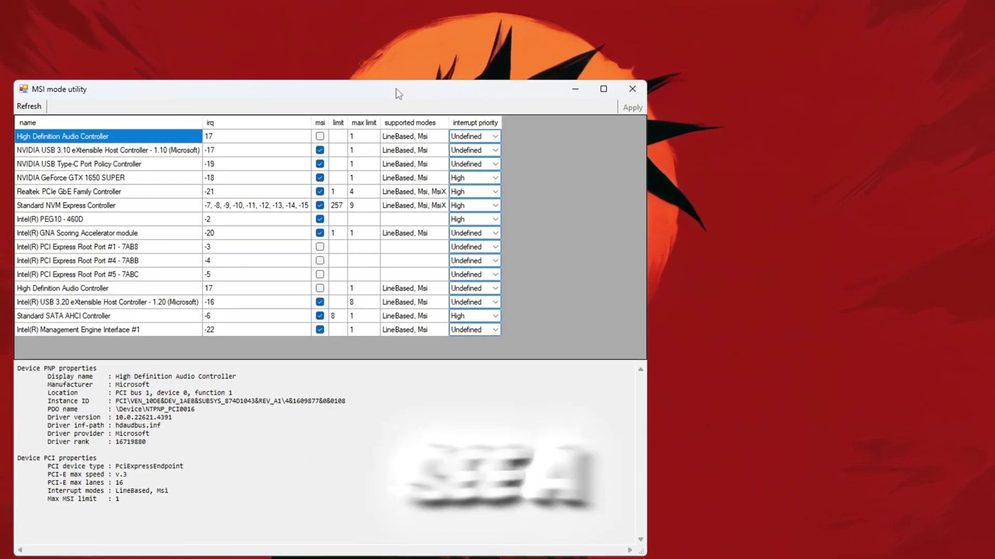
left_click_drag(396, 87, 553, 45)
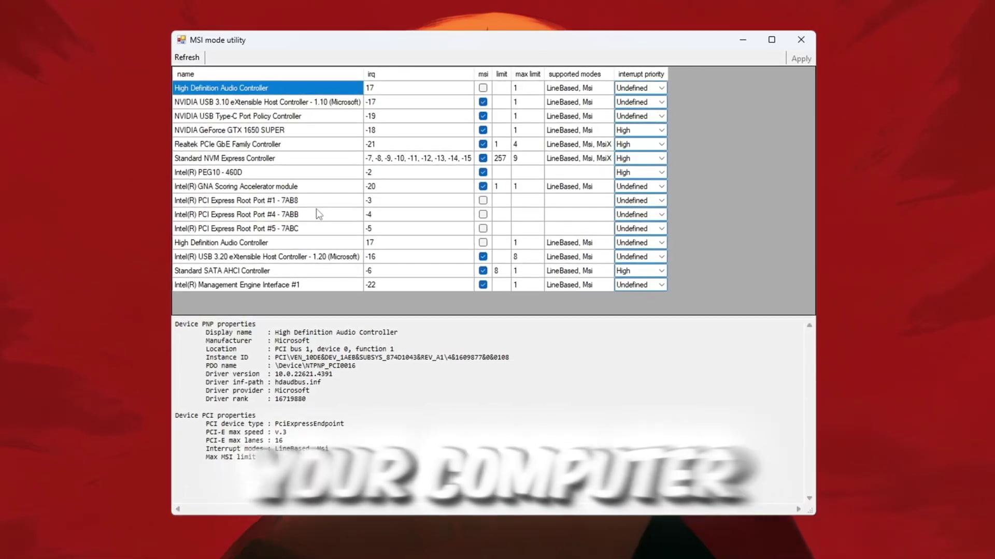
left_click(229, 130)
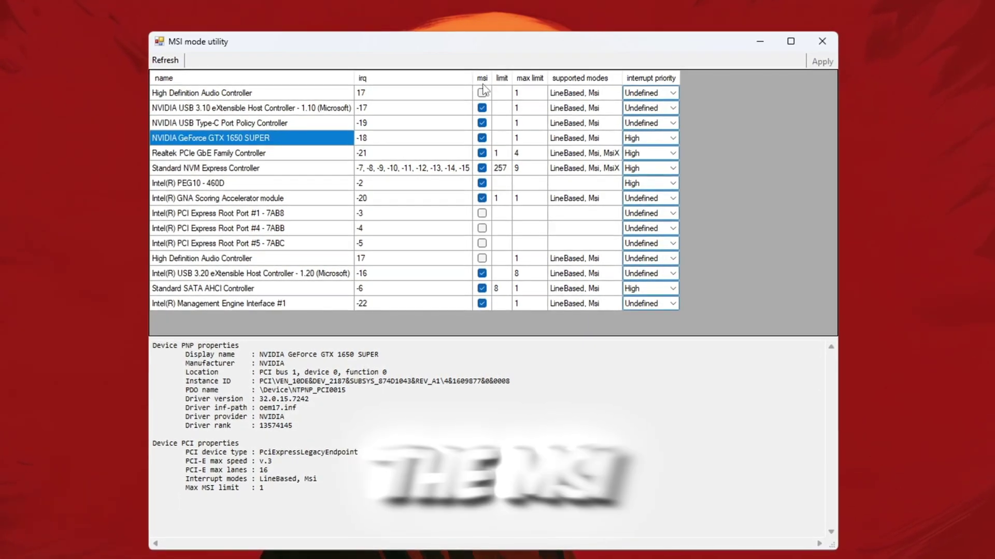
left_click(672, 138)
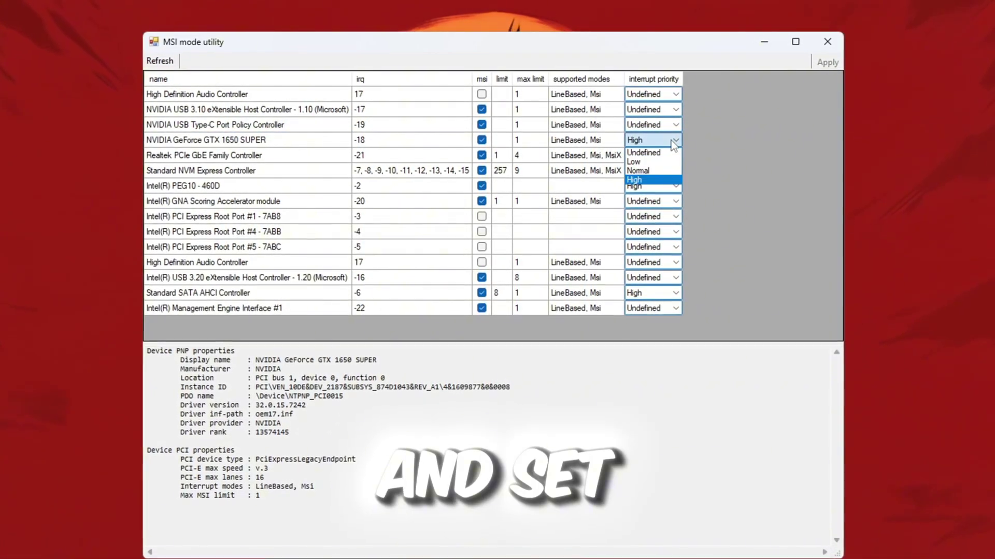
left_click(645, 179)
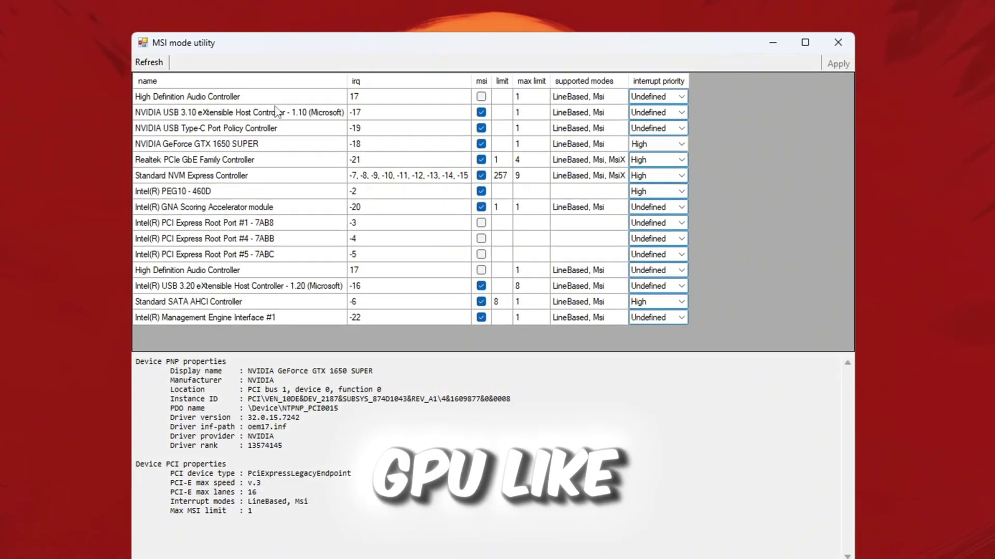
Step: Give the Intel(R) PEG10 - 460D device High interrupt priority
left_click(176, 193)
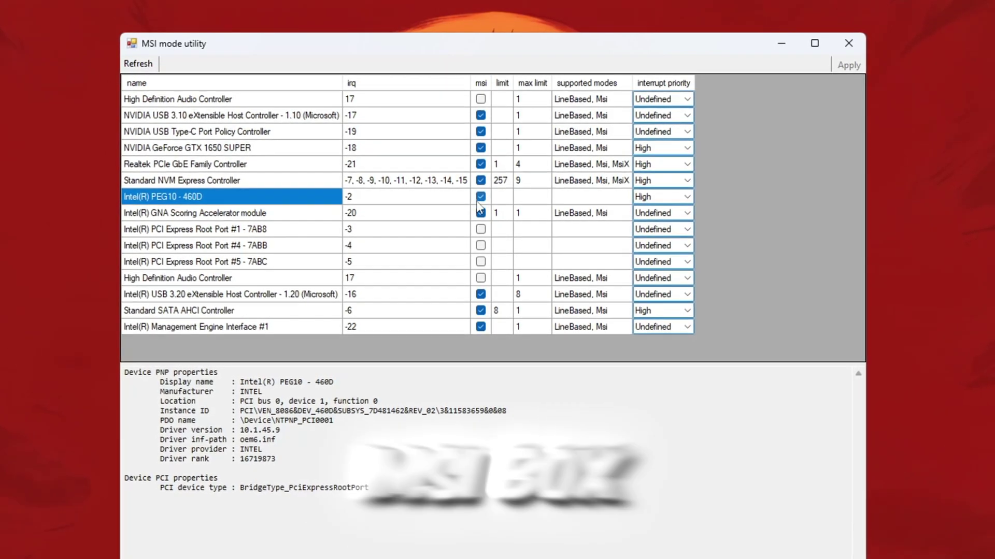
left_click(664, 198)
left_click(653, 257)
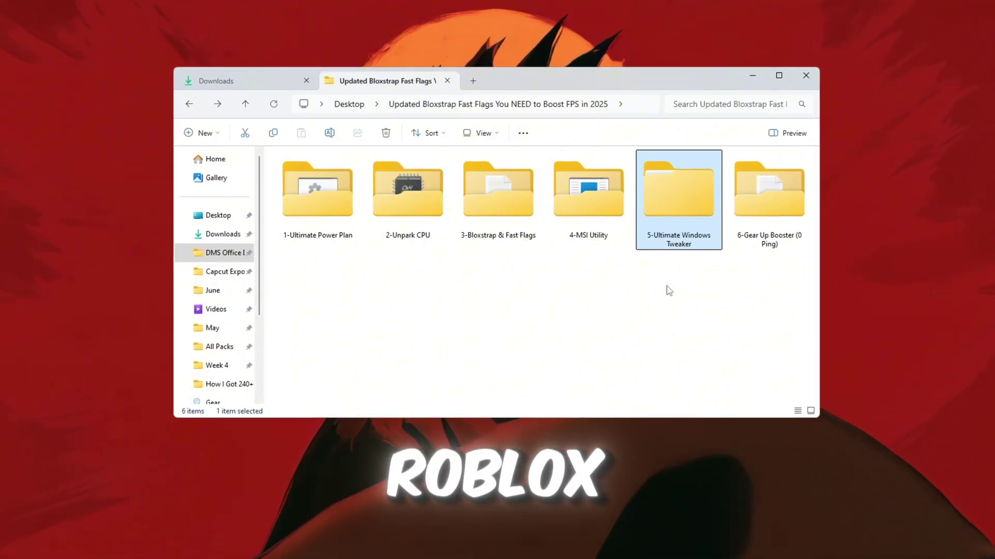
Step: Launch Ultimate Windows Tweaker 4.8 from the 5-Ultimate Windows Tweaker\UWT4 folder
double_click(691, 209)
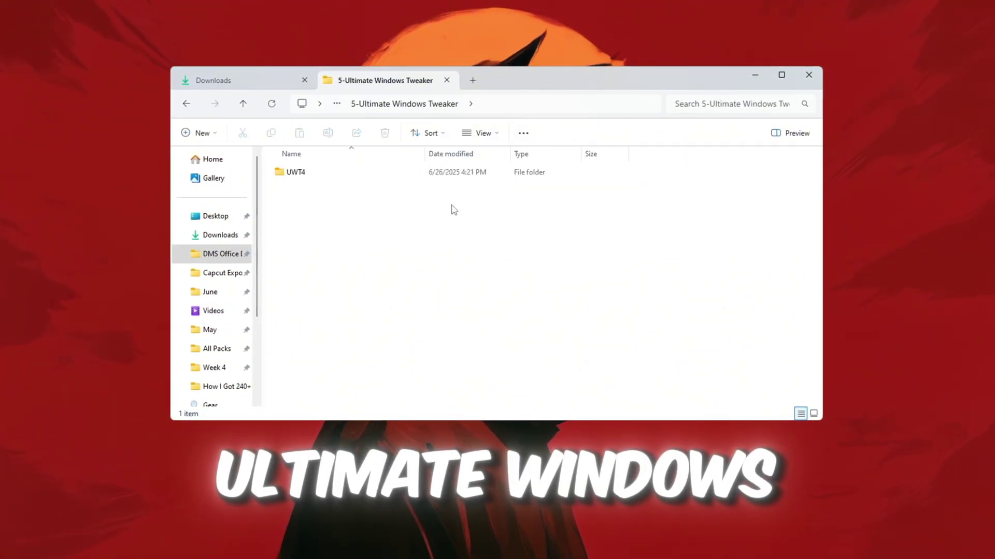
double_click(300, 174)
left_click(335, 206)
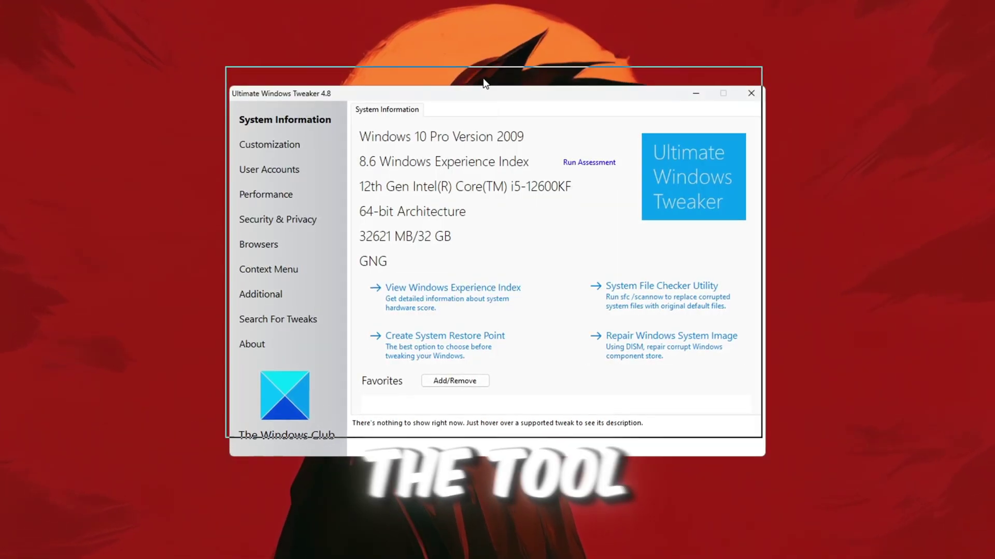
Step: Enable the Disable Edge Tab Preloading and Disable Prefetch Service tweaks, then show Additional tweaks
left_click(265, 195)
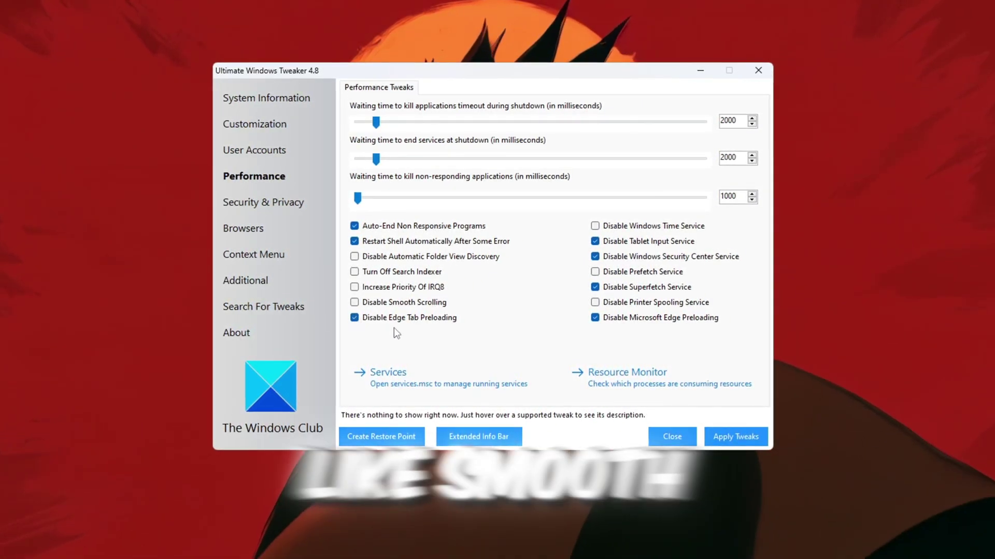
left_click(354, 318)
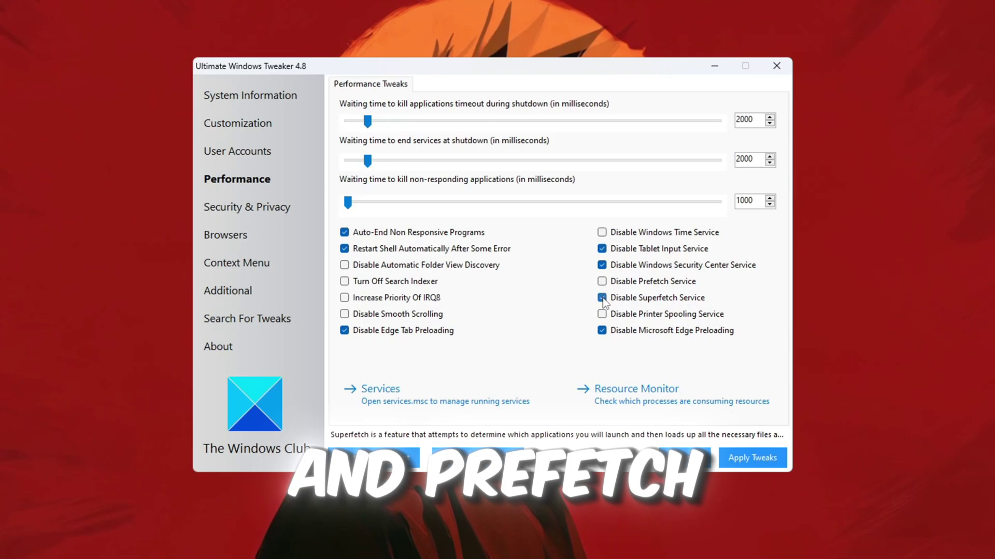
left_click(645, 281)
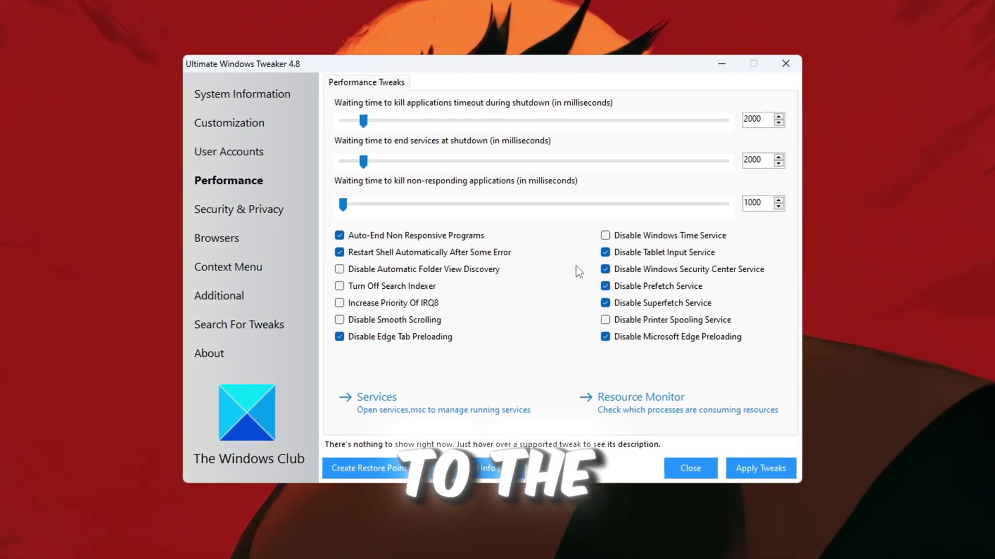
left_click(221, 296)
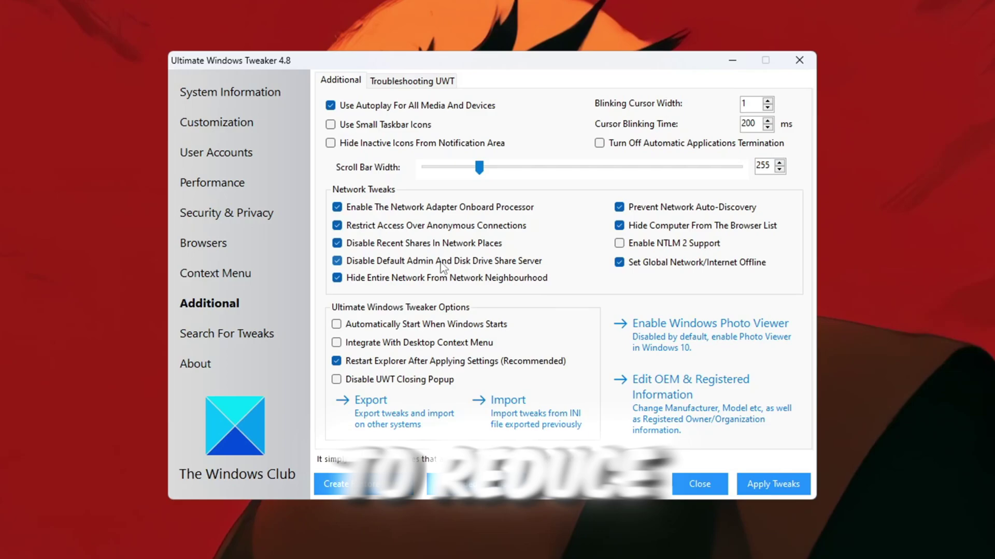
Step: Enable the network adapter onboard processor tweak and apply all selected tweaks
left_click(338, 278)
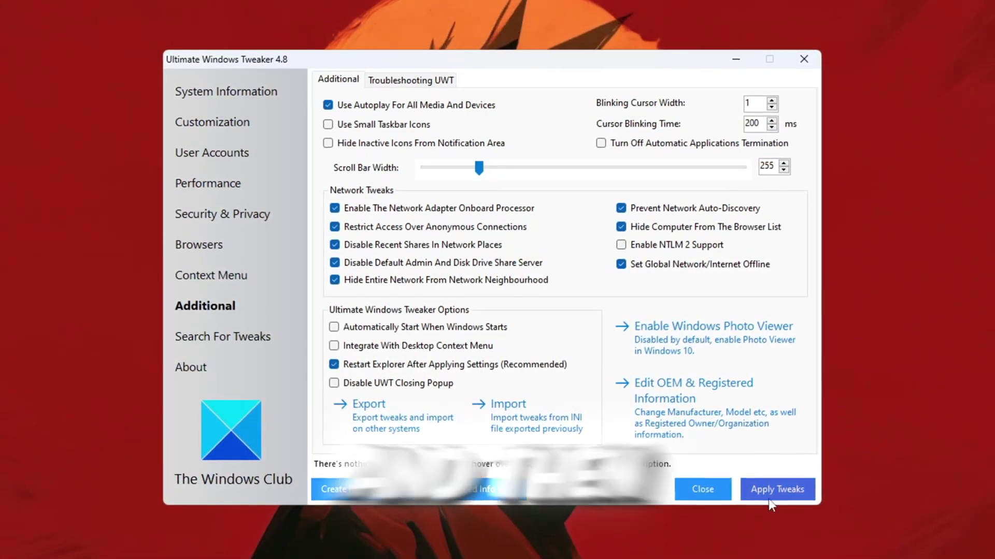
left_click(776, 490)
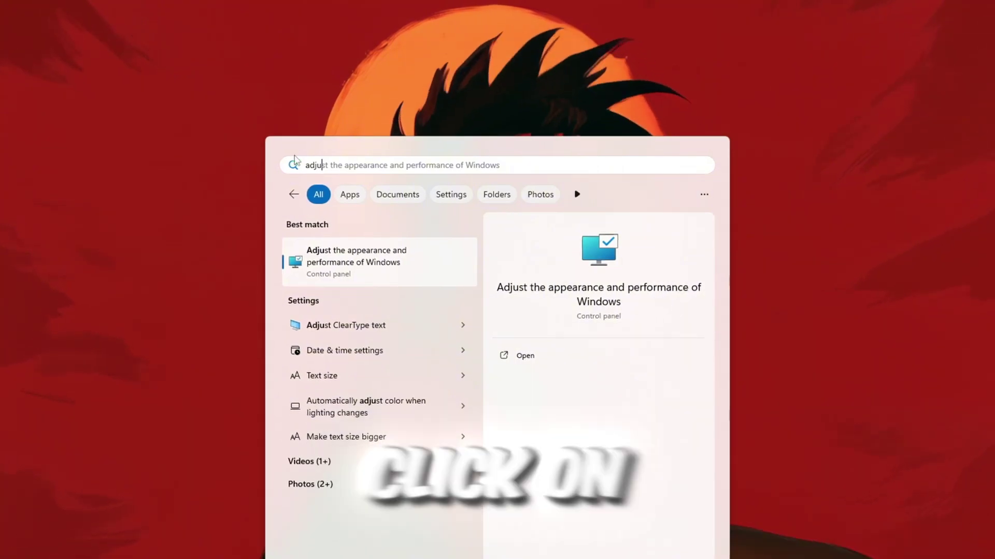
Step: Open the 'Adjust the appearance and performance of Windows' search result
key("Return")
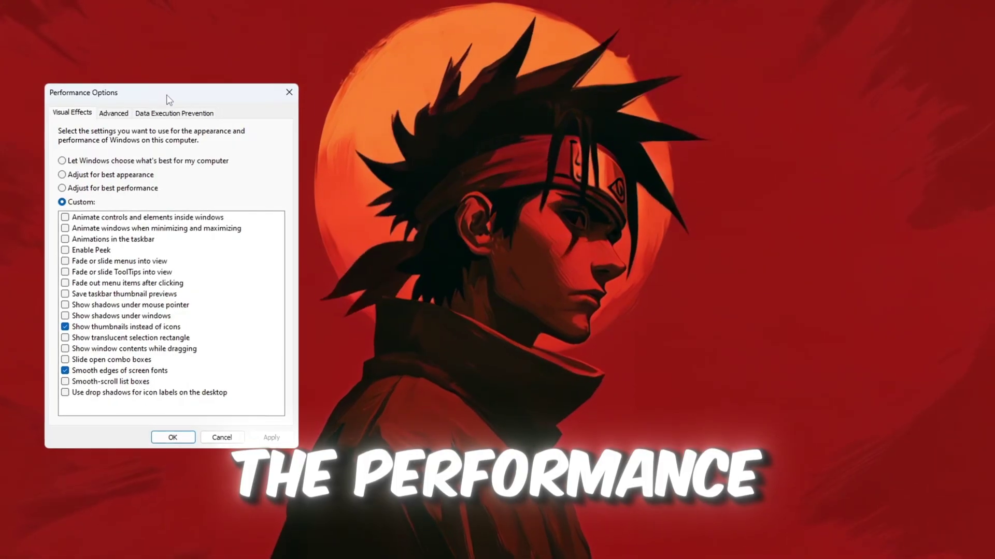
Step: Apply visual effects keeping only thumbnails and smooth screen fonts, then view the Advanced tab
left_click_drag(487, 74, 488, 73)
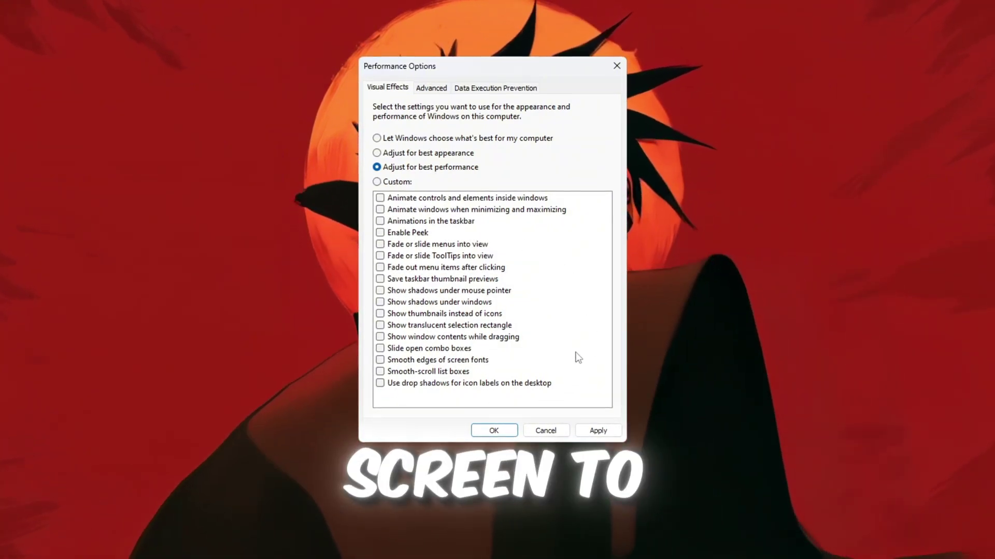
left_click(436, 362)
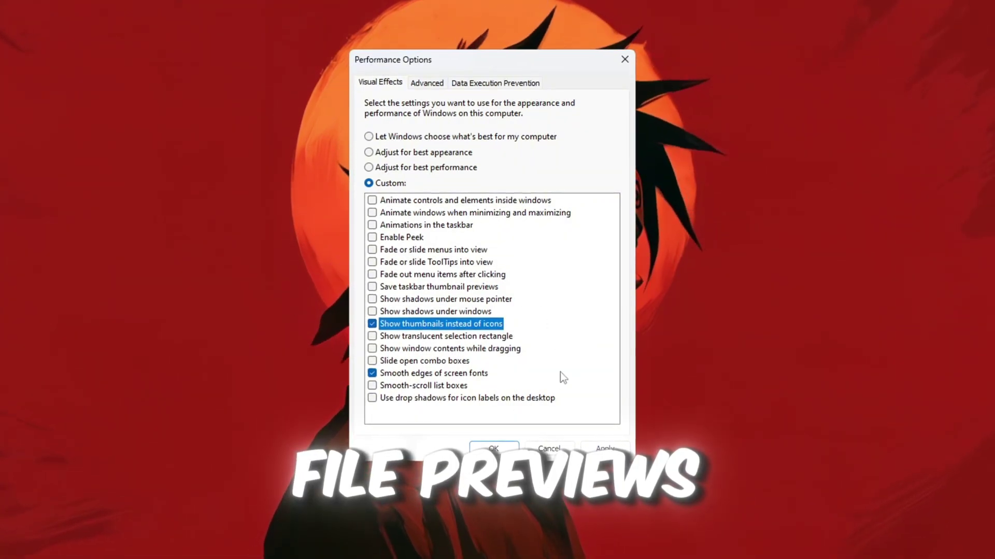
left_click(614, 451)
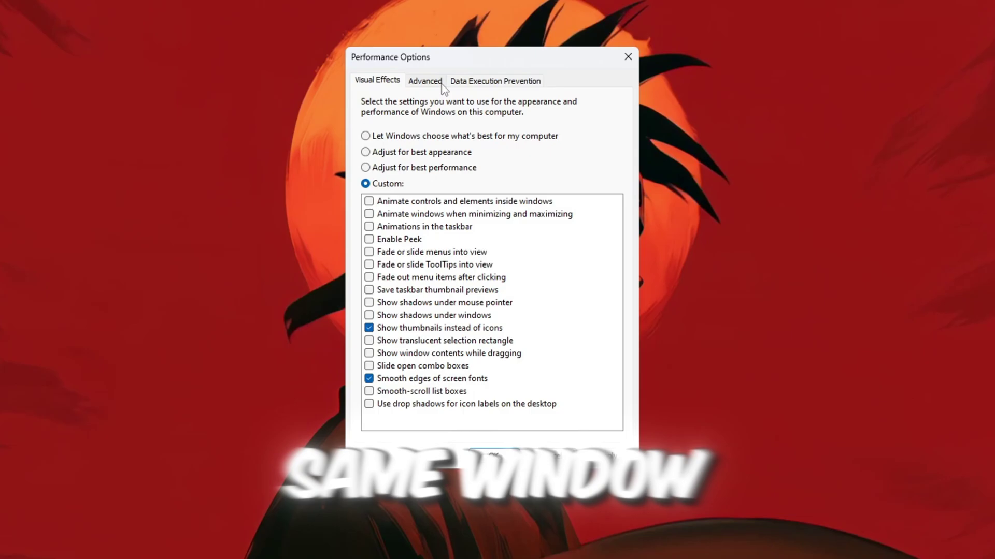
left_click(426, 82)
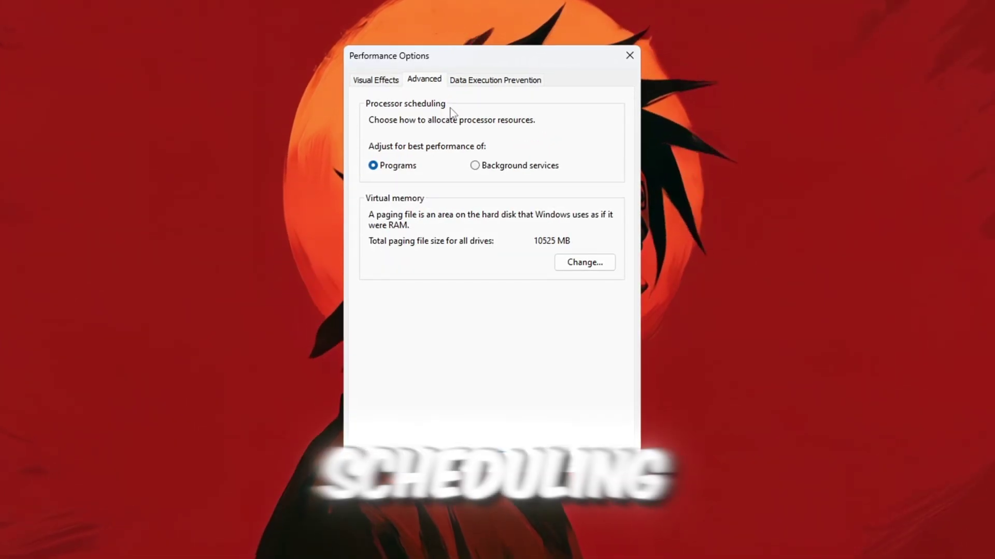